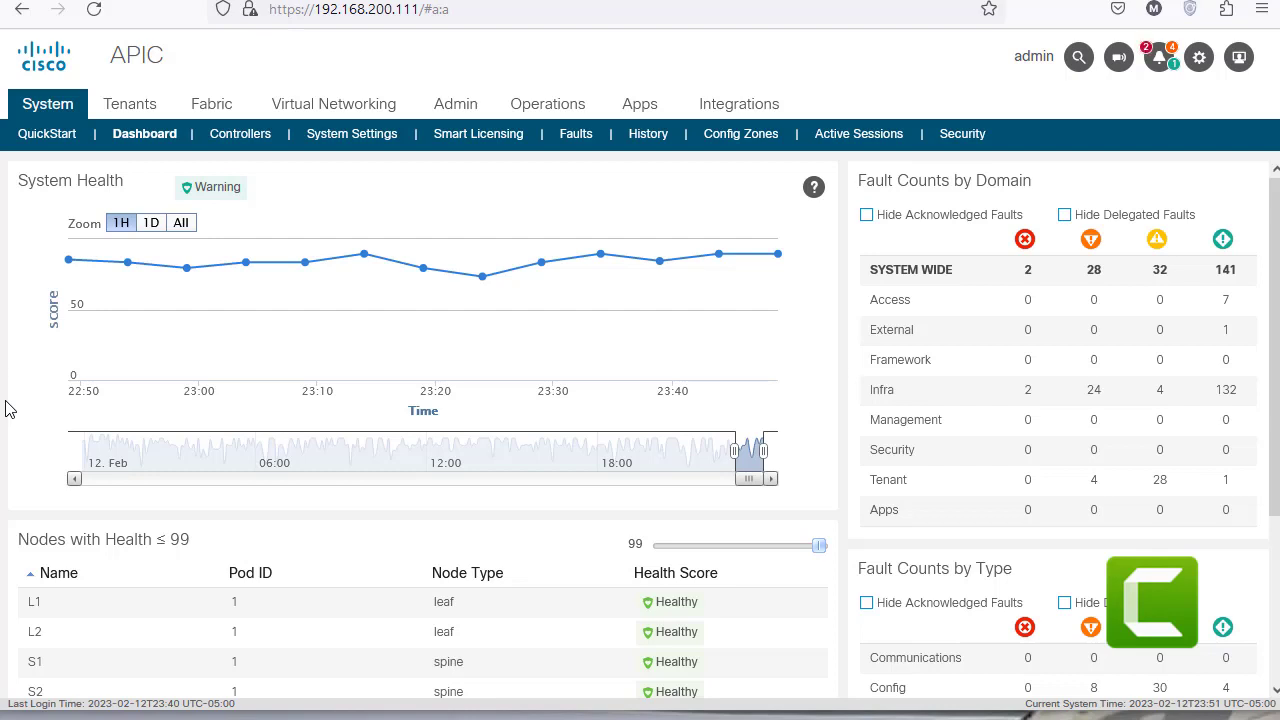
Step: In the fabric inventory, view the interface layouts of Pod 1 leaf L1 (Node-101) and leaf L2 (Node-102)
{"action": "left_click", "coordinate": [205, 110]}
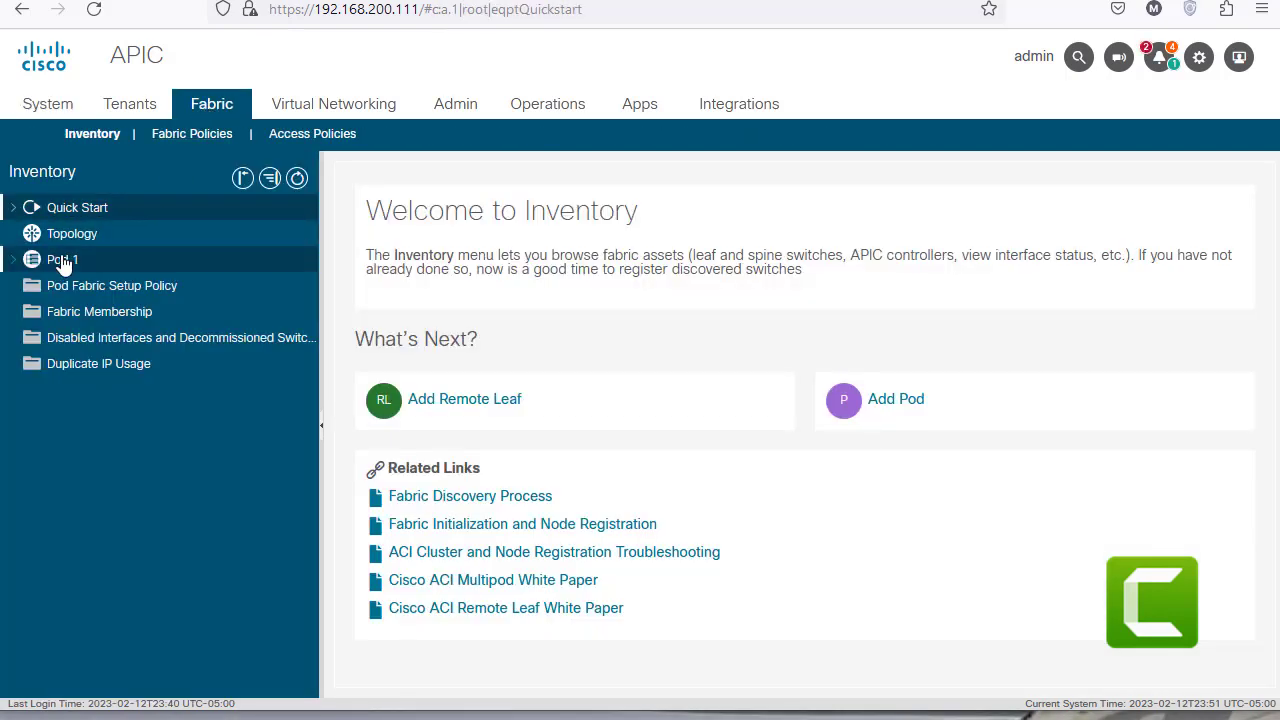
{"action": "left_click", "coordinate": [18, 259]}
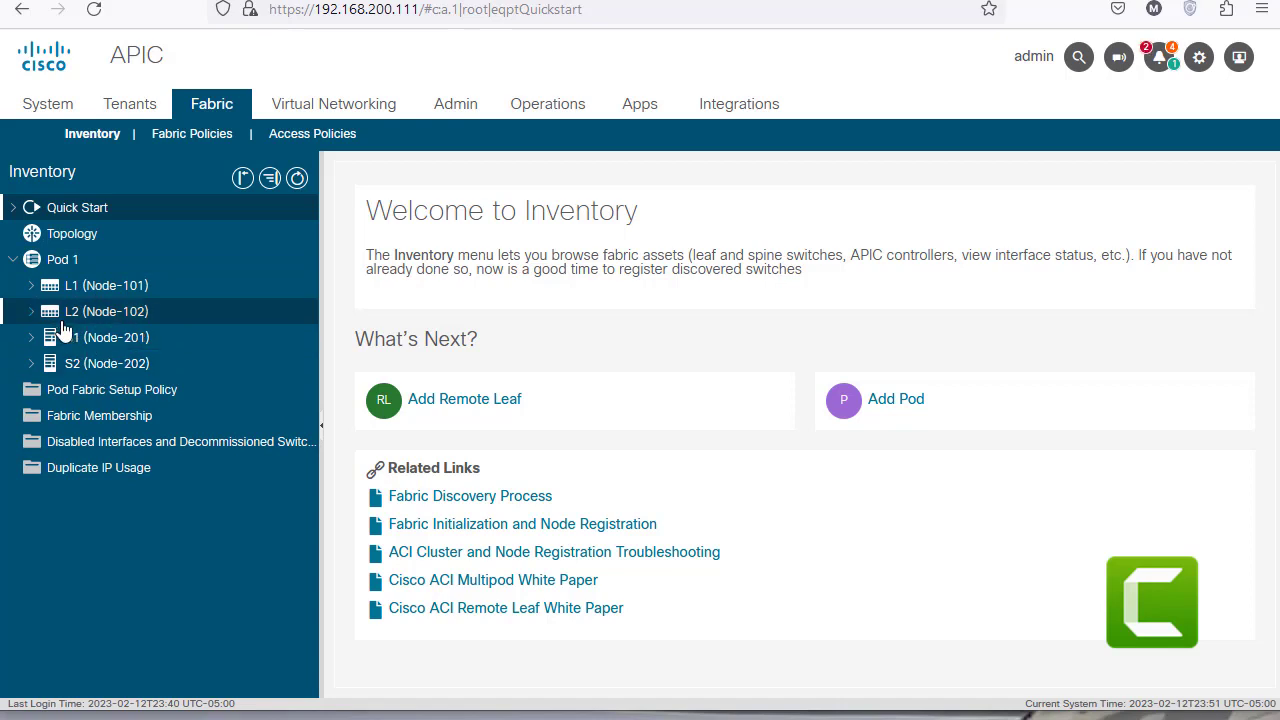
{"action": "left_click", "coordinate": [106, 290]}
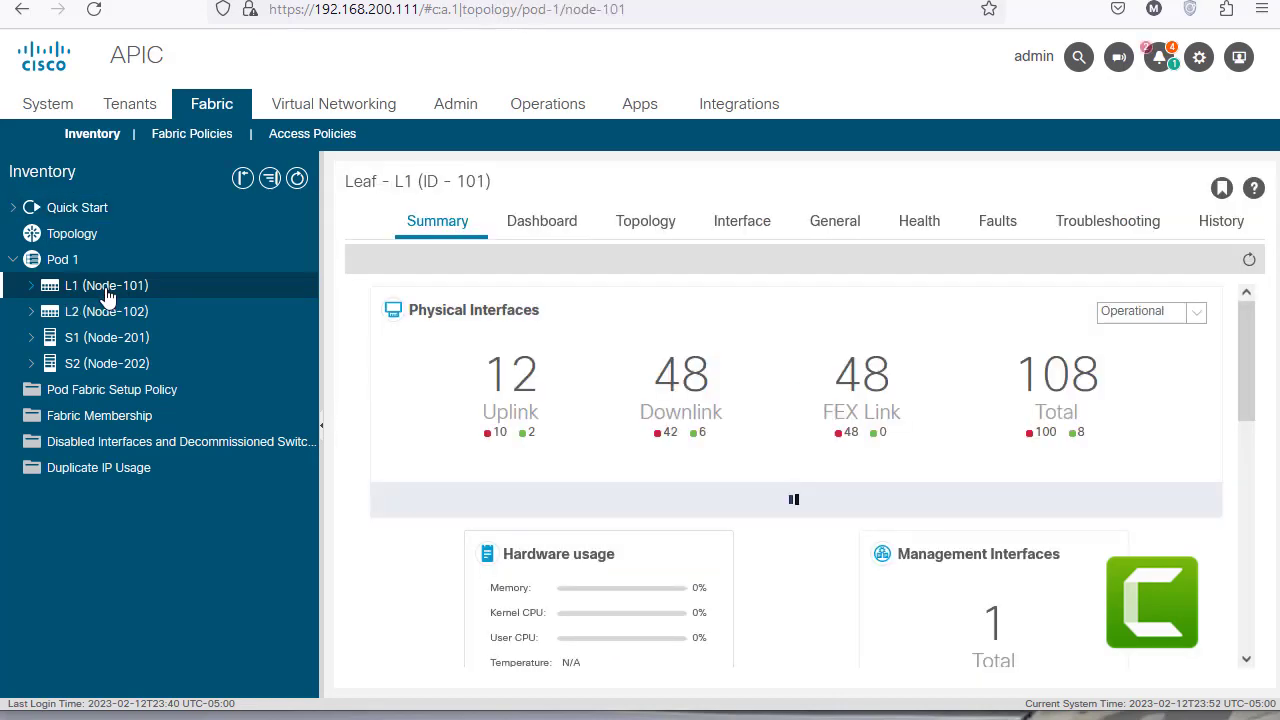
{"action": "left_click", "coordinate": [754, 224]}
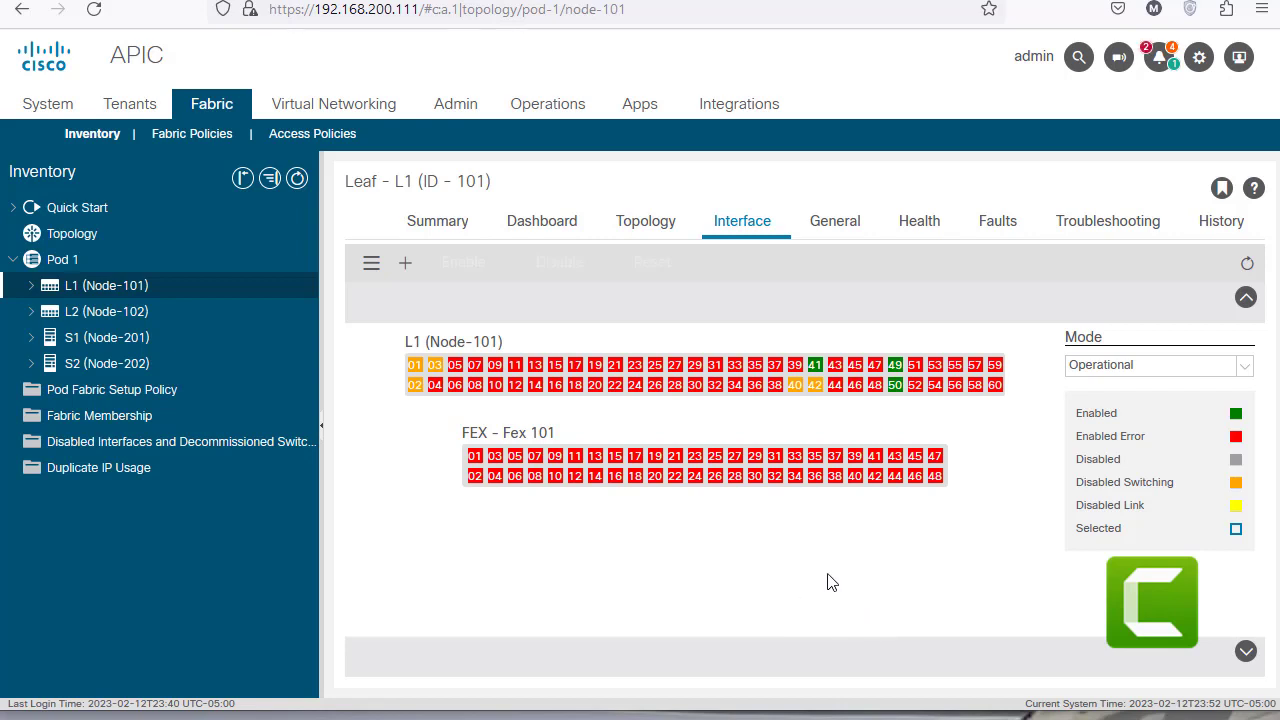
{"action": "mouse_move", "coordinate": [754, 486]}
{"action": "left_click", "coordinate": [108, 311]}
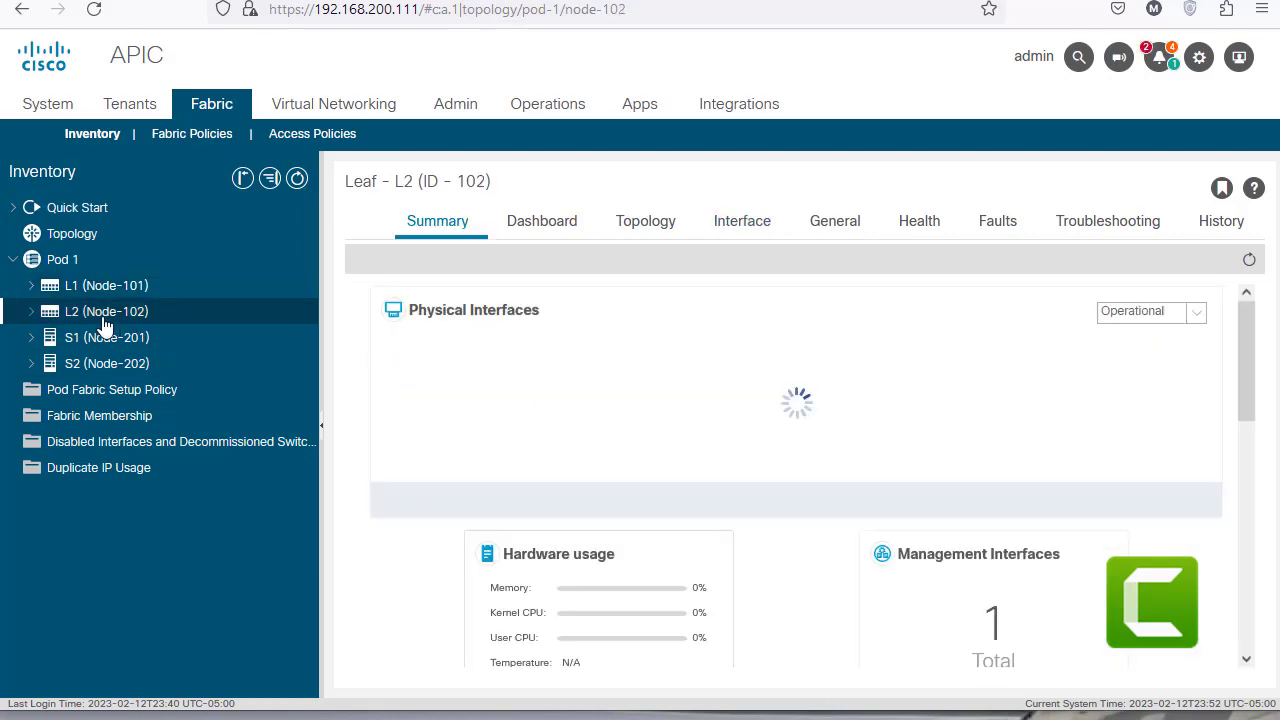
{"action": "left_click", "coordinate": [743, 221]}
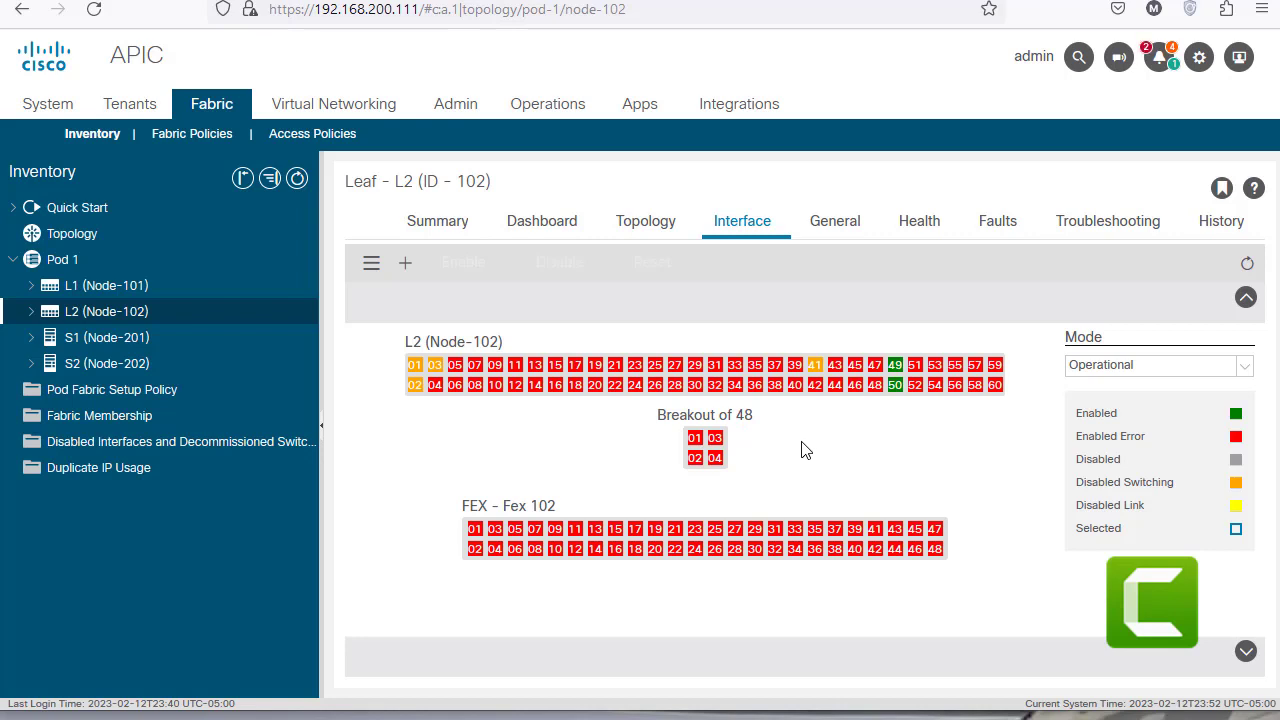
Step: Examine the operational details of port 03 in the breakout of port 48 on leaf L2
{"action": "left_click", "coordinate": [1245, 652]}
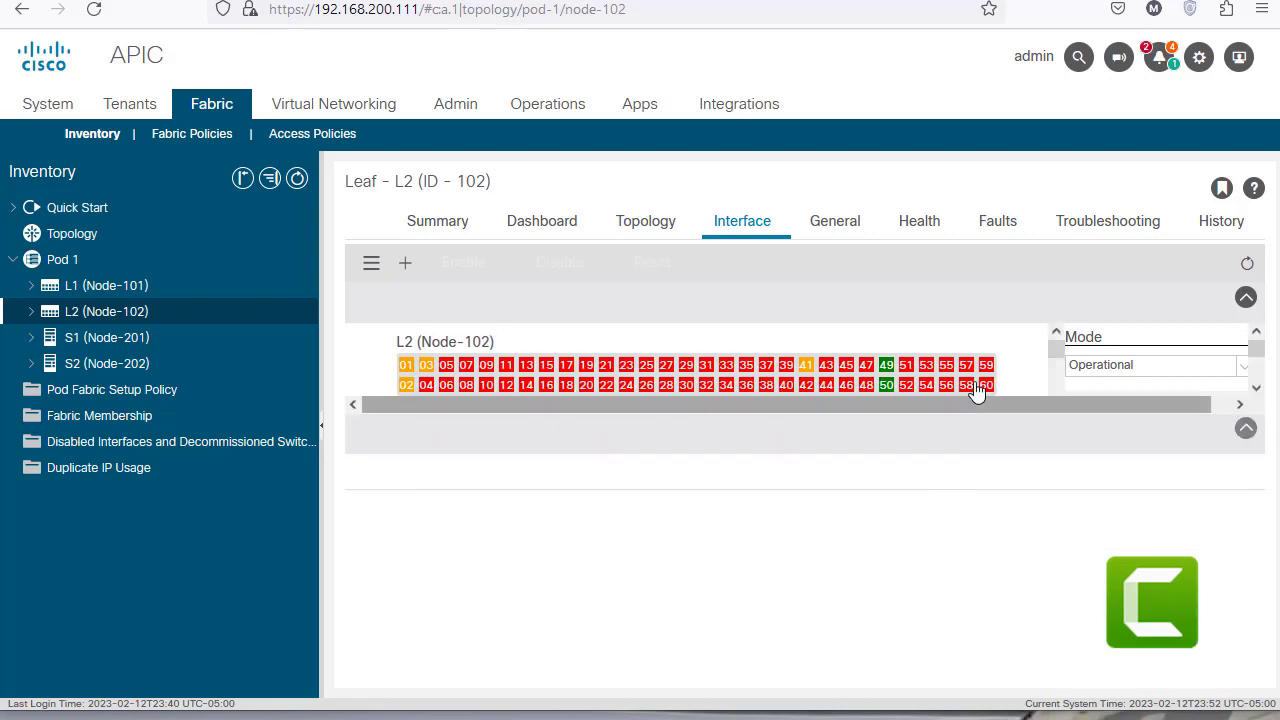
{"action": "scroll", "coordinate": [977, 392], "scroll_direction": "down", "scroll_amount": 3}
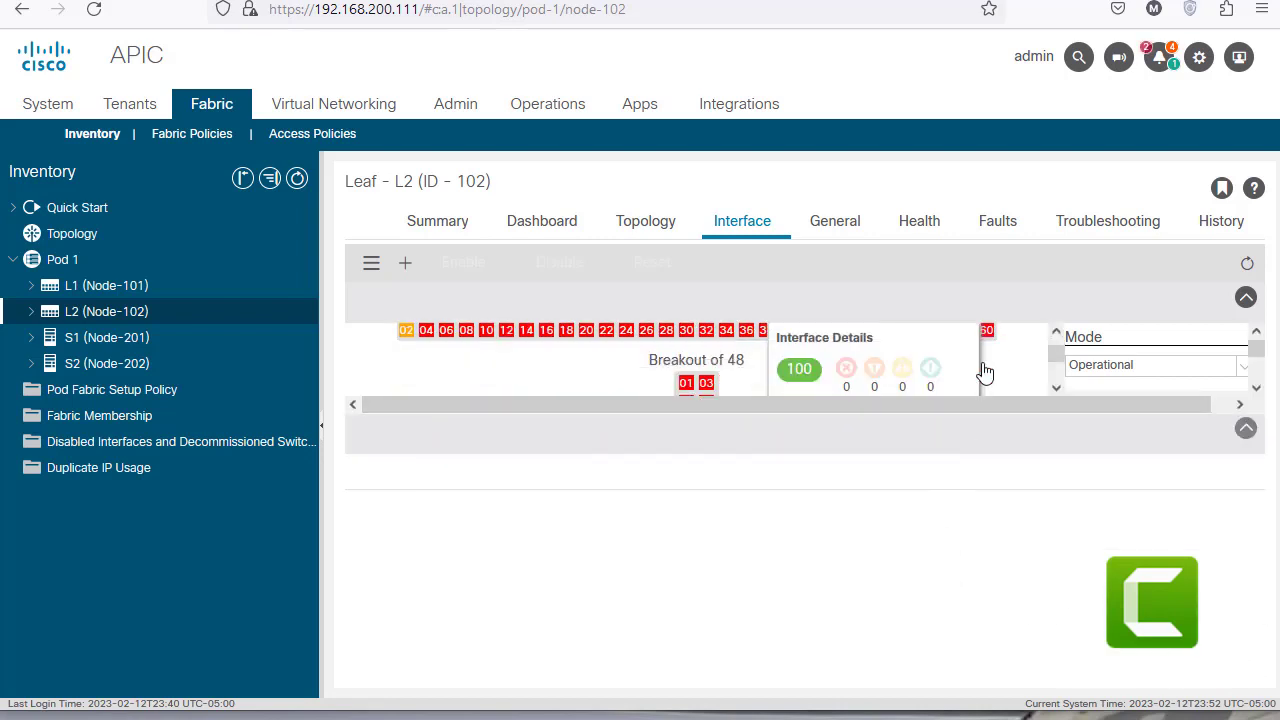
{"action": "left_click", "coordinate": [707, 374]}
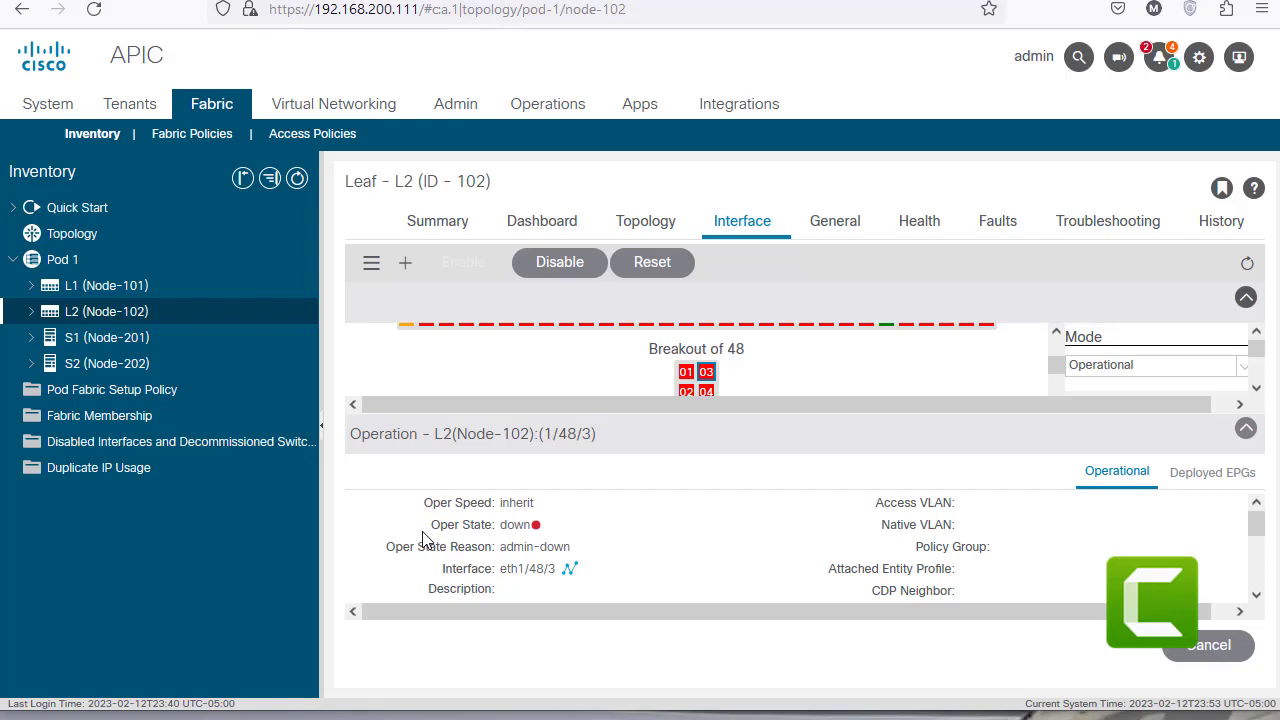
{"action": "double_click", "coordinate": [528, 526]}
{"action": "scroll", "coordinate": [697, 561], "scroll_direction": "down", "scroll_amount": 5}
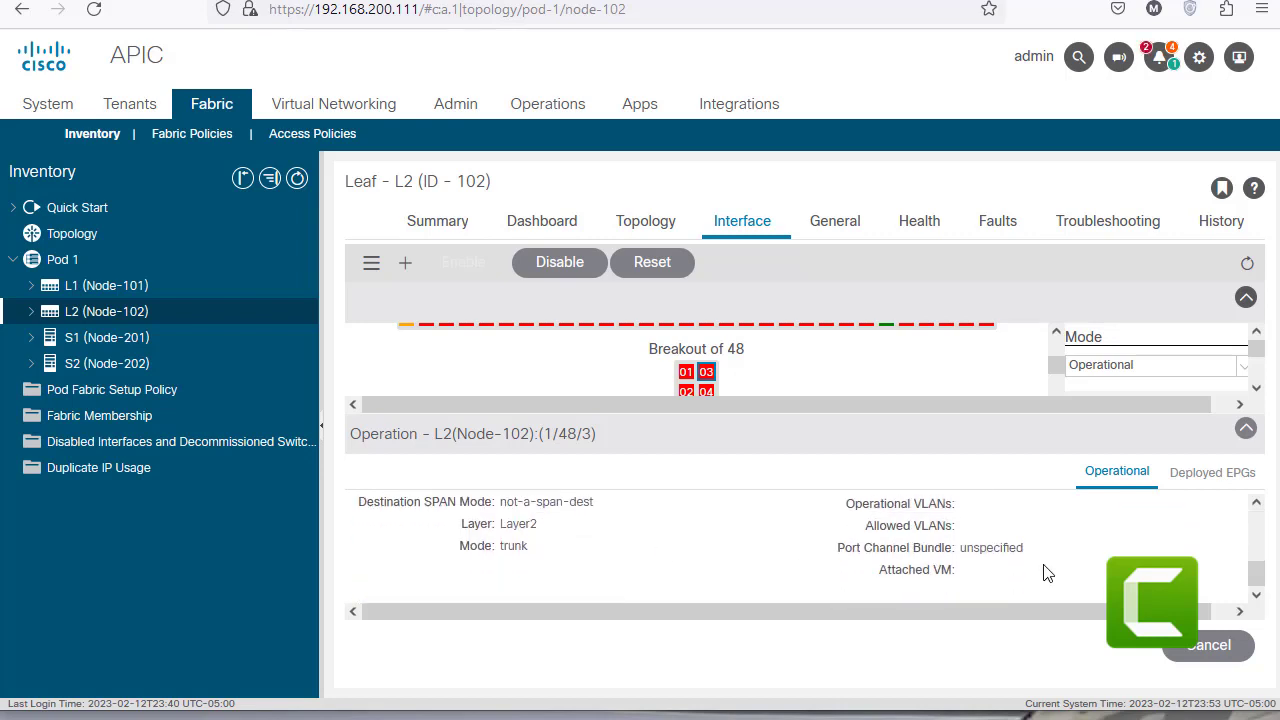
{"action": "scroll", "coordinate": [1046, 571], "scroll_direction": "up", "scroll_amount": 5}
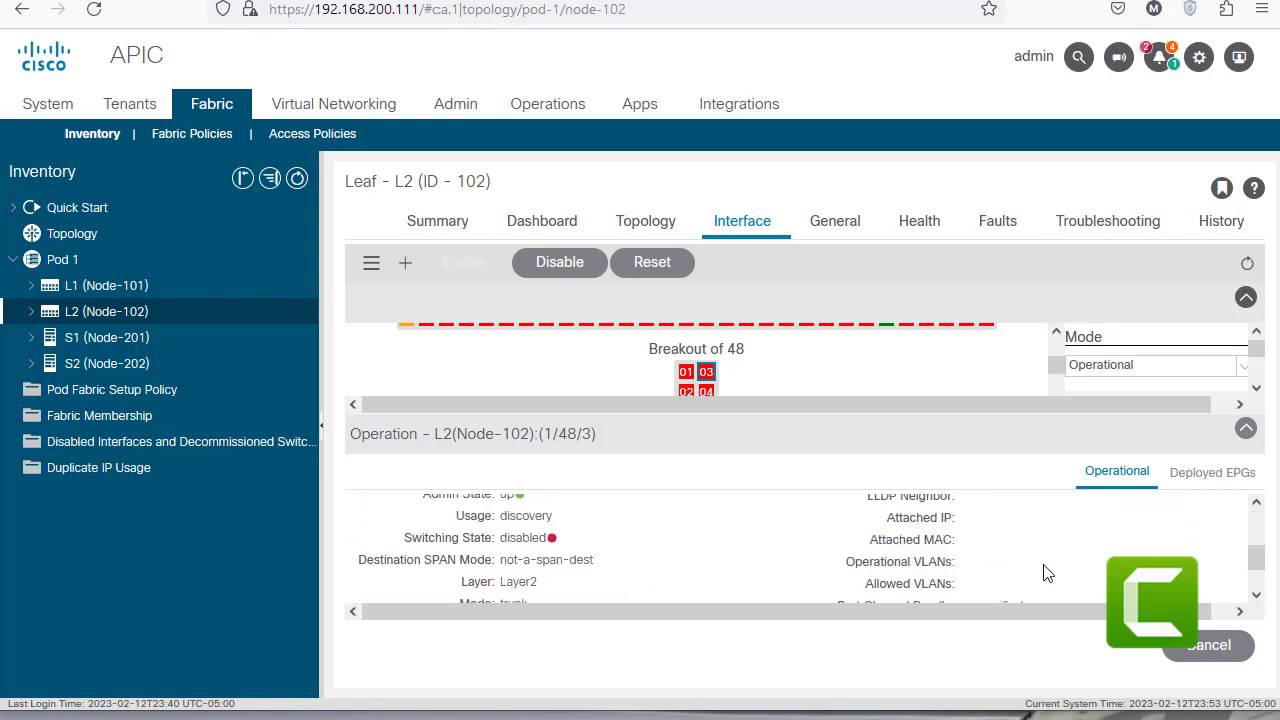
{"action": "left_click", "coordinate": [1245, 429]}
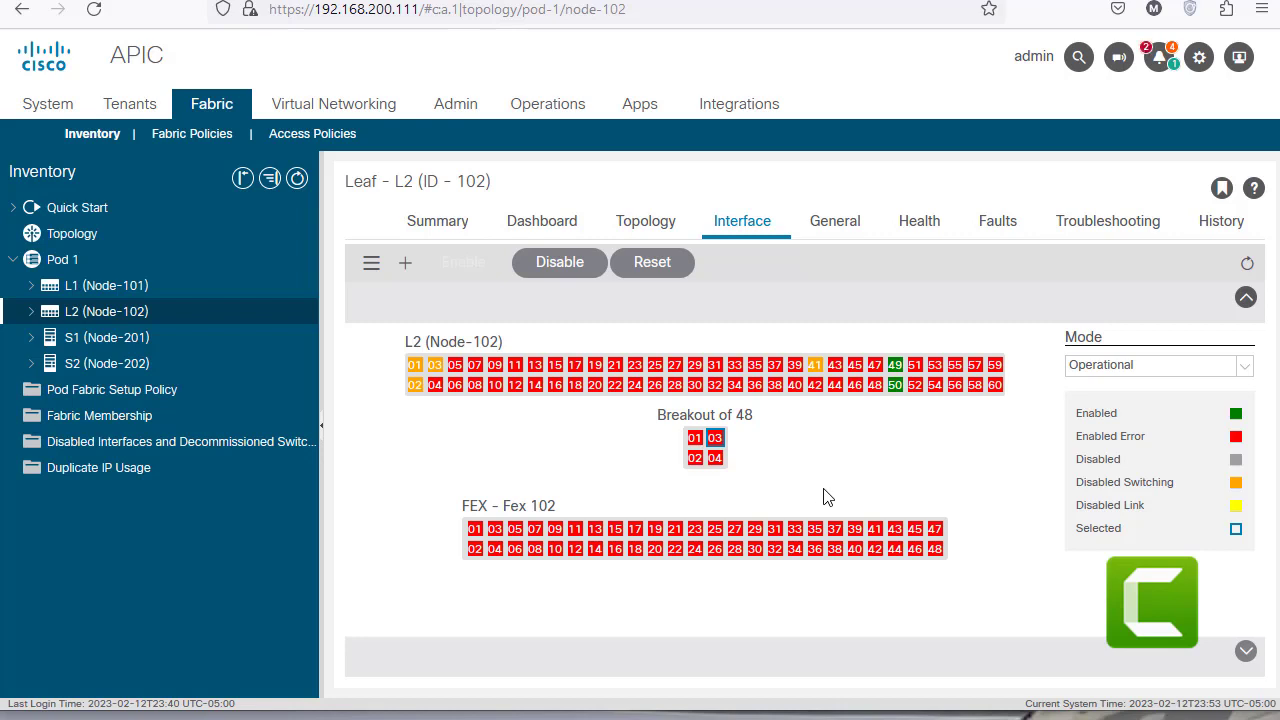
Step: Change the interface view mode to Configuration and review the port type legend
{"action": "left_click", "coordinate": [1245, 368]}
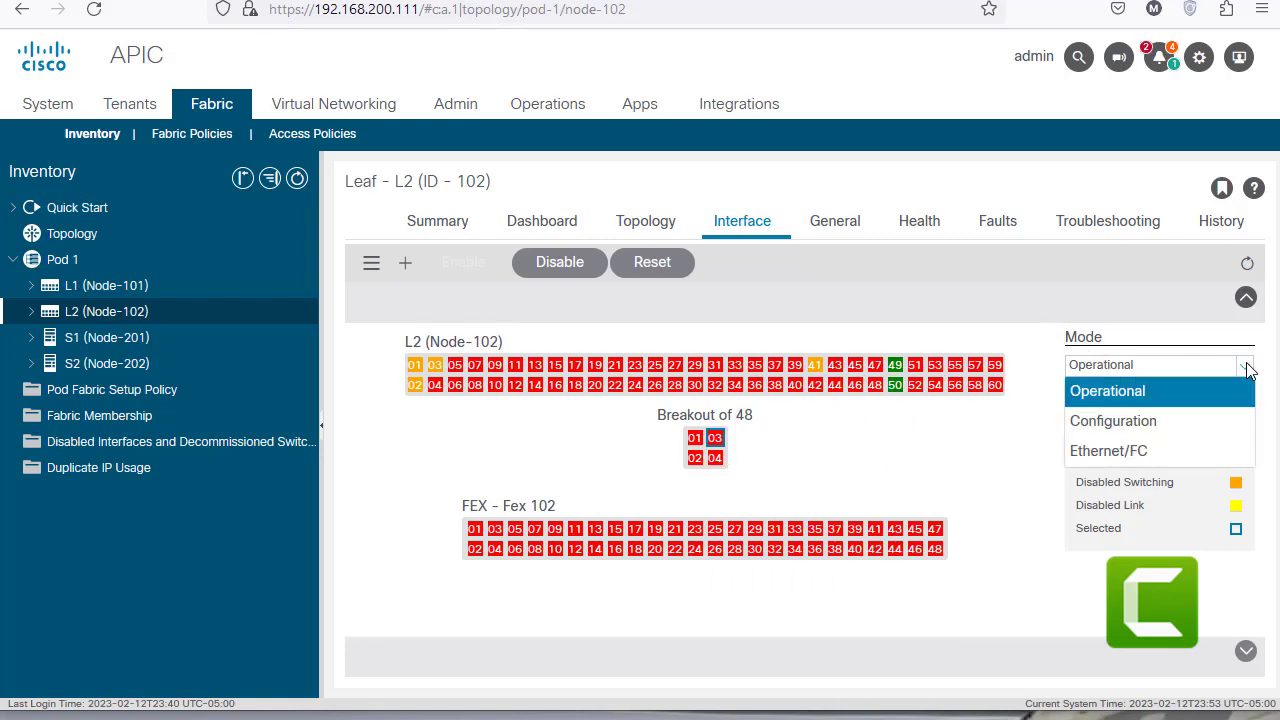
{"action": "left_click", "coordinate": [1137, 423]}
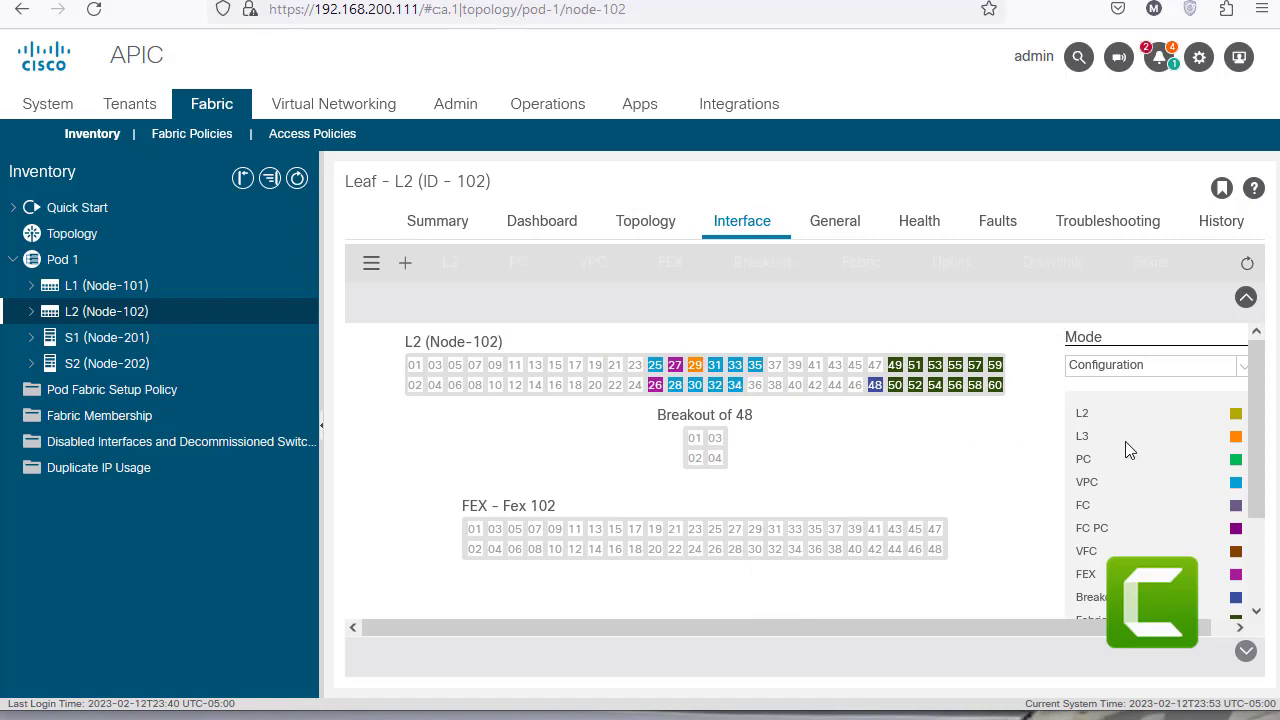
{"action": "scroll", "coordinate": [1128, 449], "scroll_direction": "down", "scroll_amount": 2}
{"action": "scroll", "coordinate": [1128, 449], "scroll_direction": "up", "scroll_amount": 2}
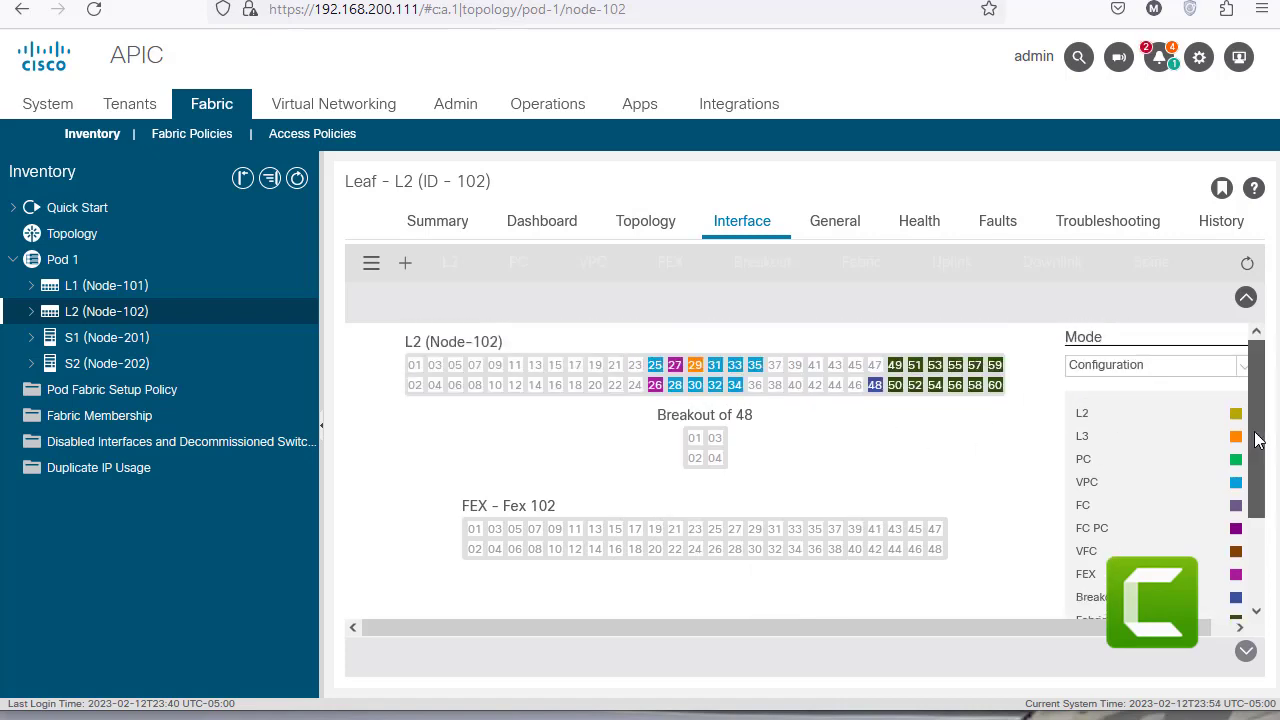
{"action": "mouse_move", "coordinate": [516, 392]}
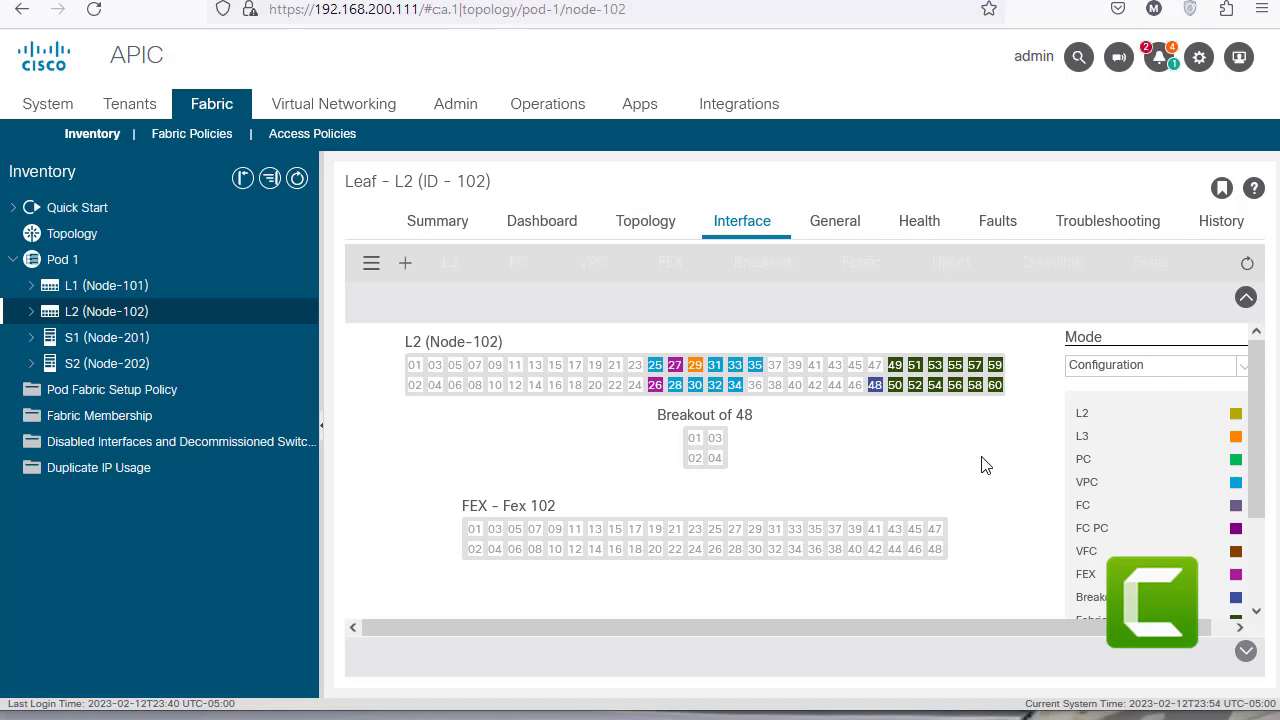
{"action": "mouse_move", "coordinate": [425, 388]}
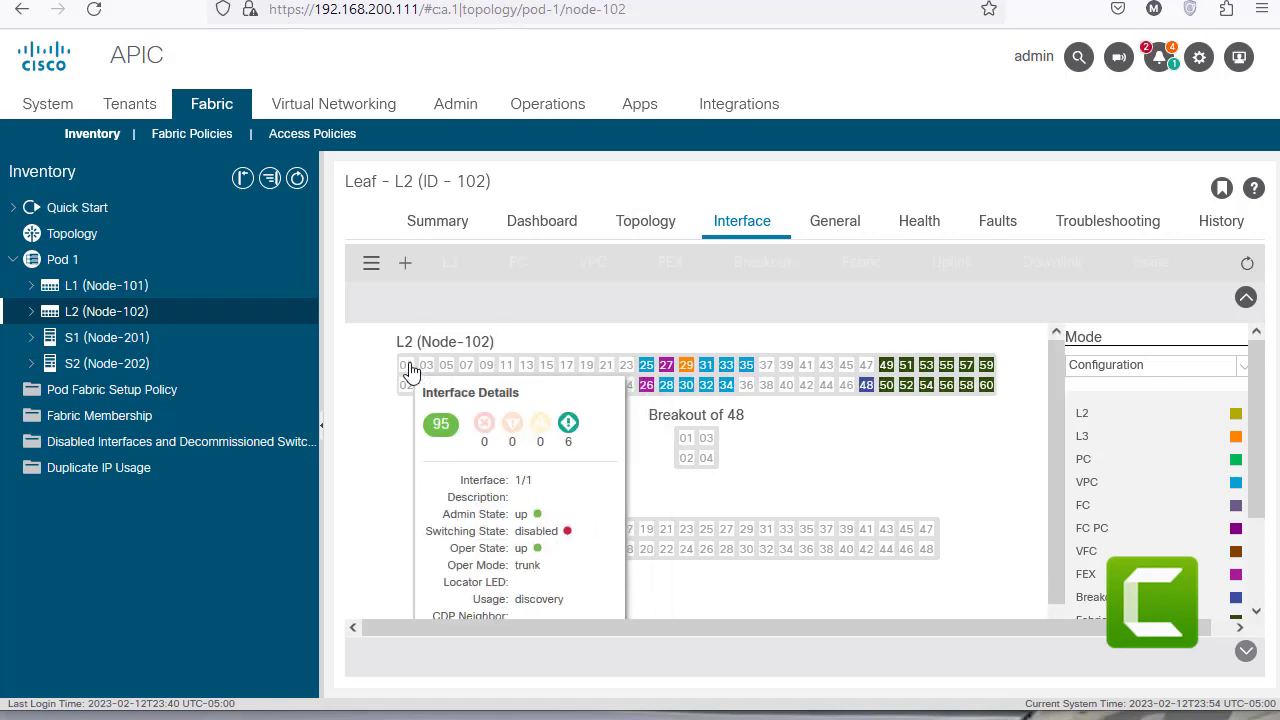
Step: Select ports 01 and 02 of leaf L2 and try to expand their configuration details
{"action": "left_click", "coordinate": [408, 367]}
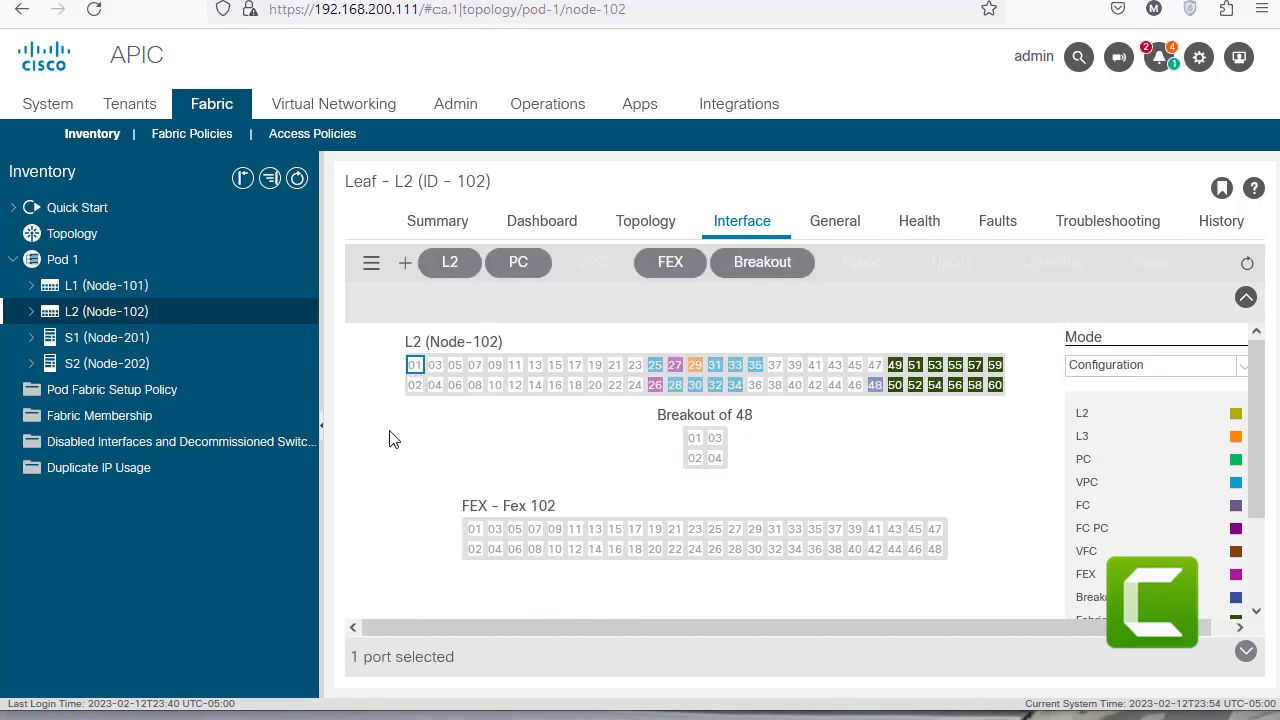
{"action": "mouse_move", "coordinate": [420, 385]}
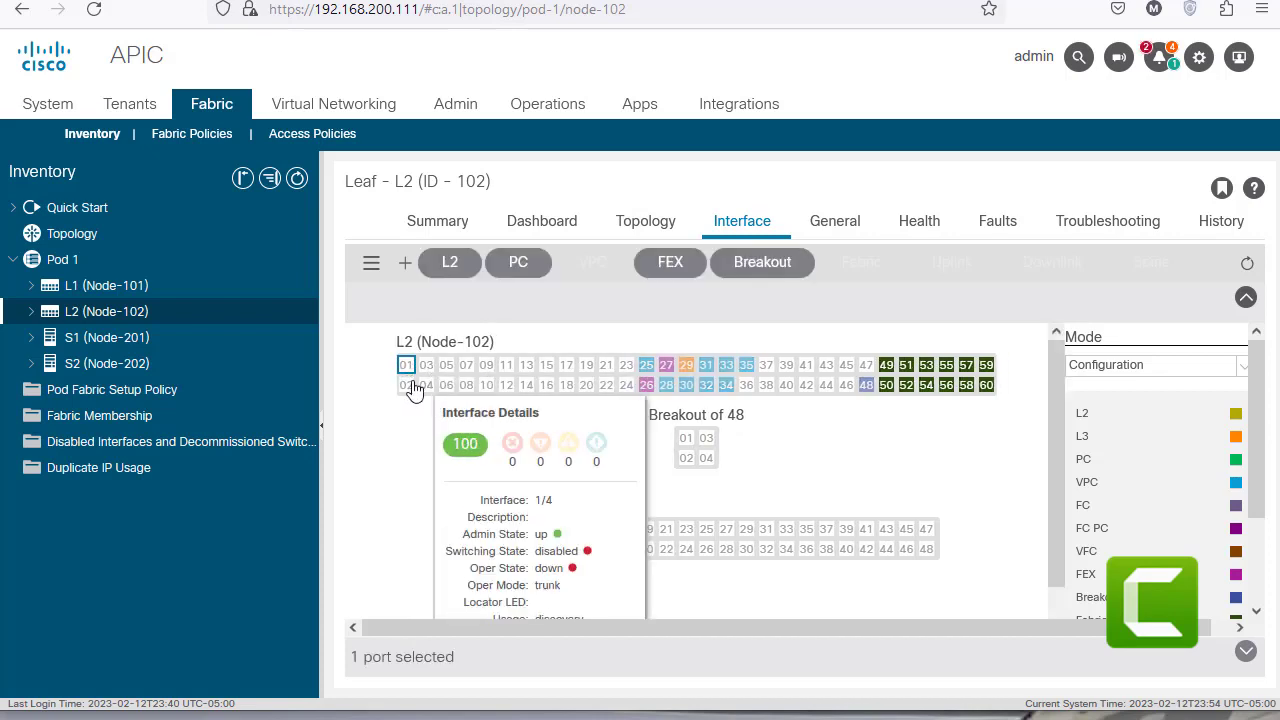
{"action": "left_click", "coordinate": [404, 388]}
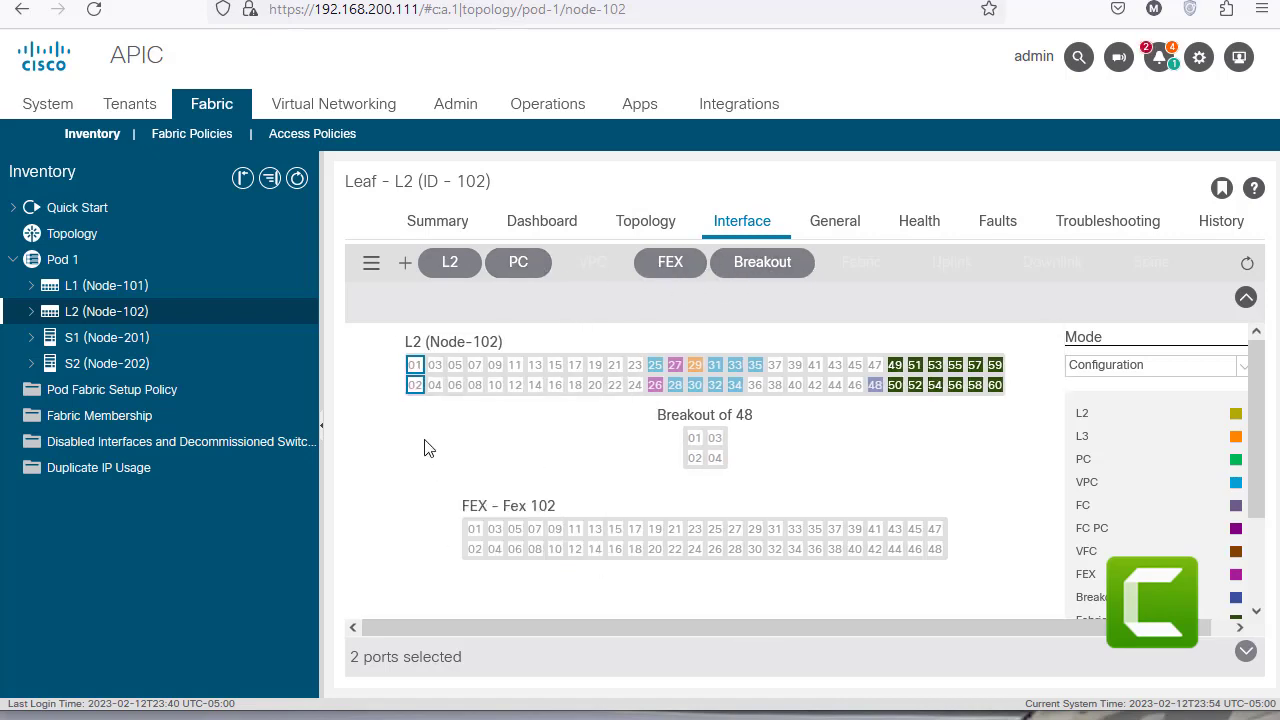
{"action": "left_click", "coordinate": [1246, 651]}
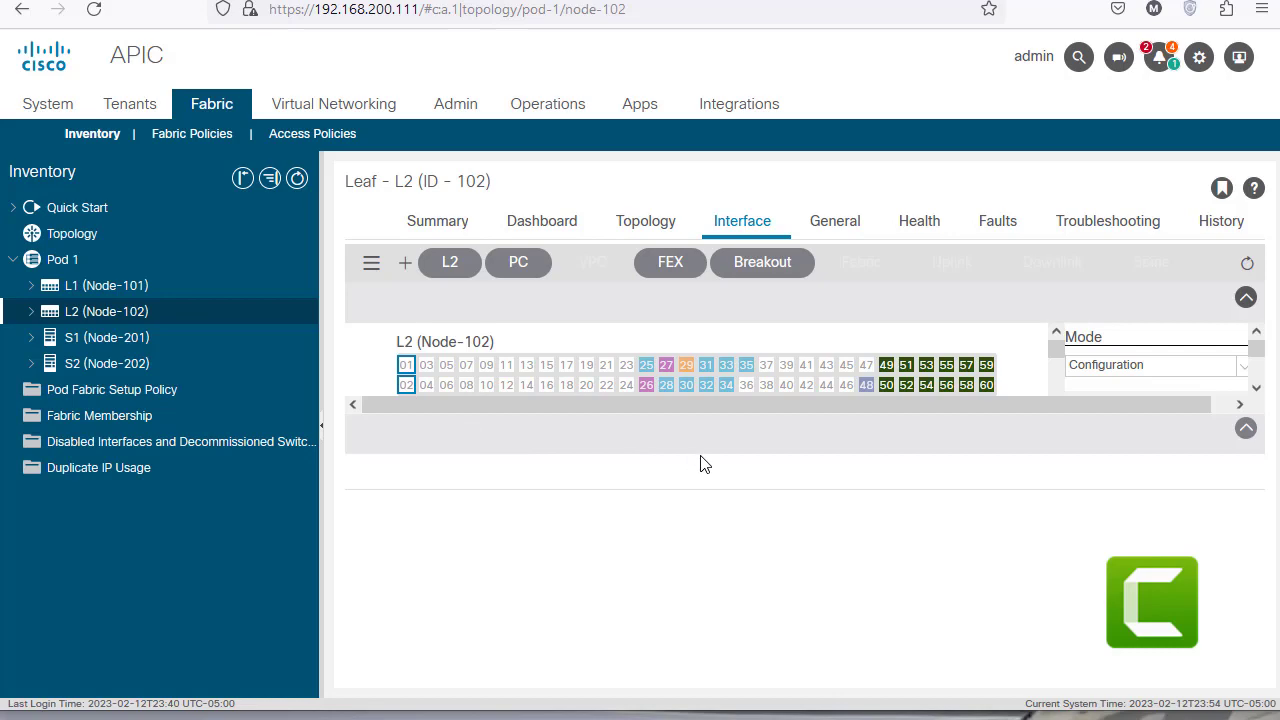
Step: Return the interface view to Operational mode and inspect the operational details of ports 01 and 02
{"action": "left_click", "coordinate": [1097, 368]}
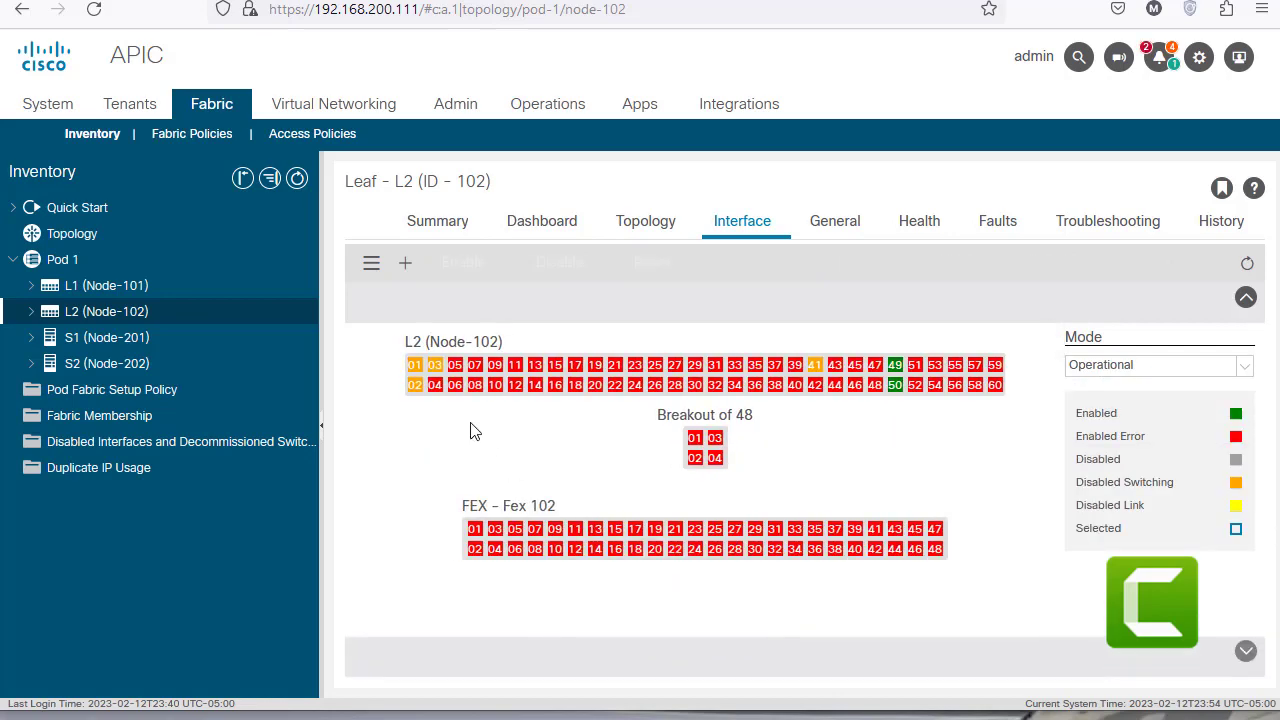
{"action": "left_click", "coordinate": [407, 378]}
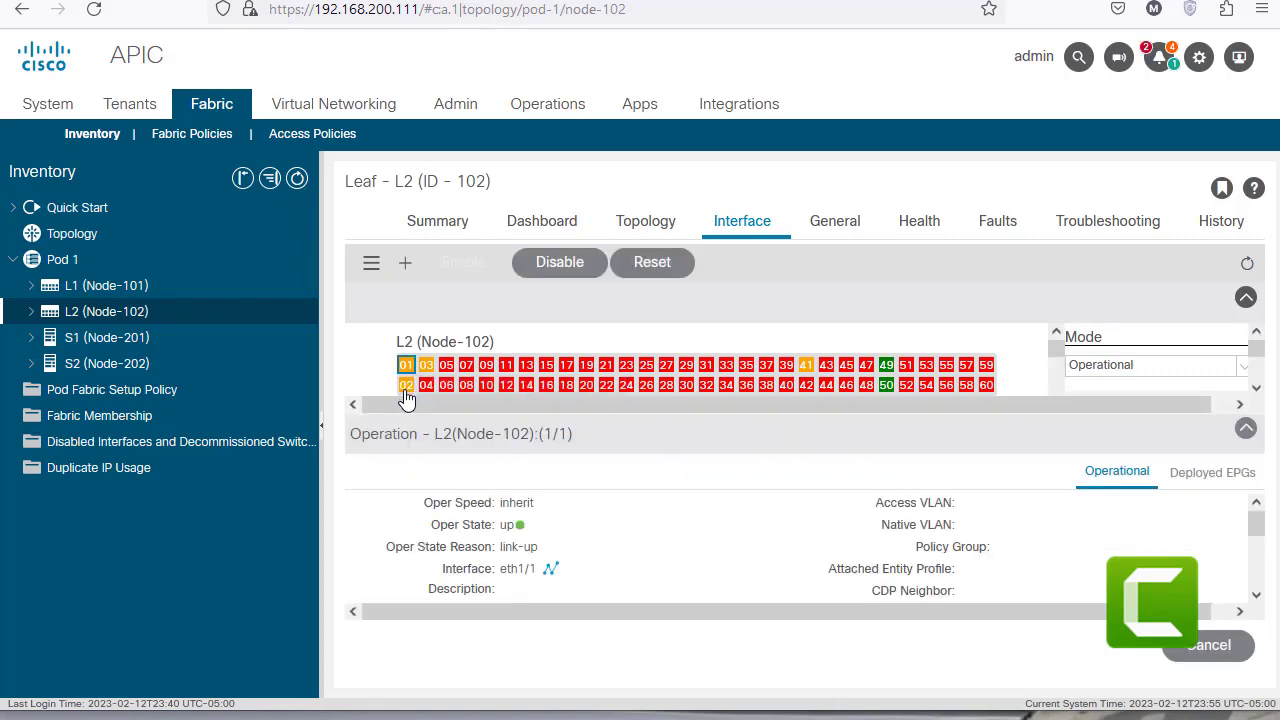
{"action": "left_click", "coordinate": [406, 388]}
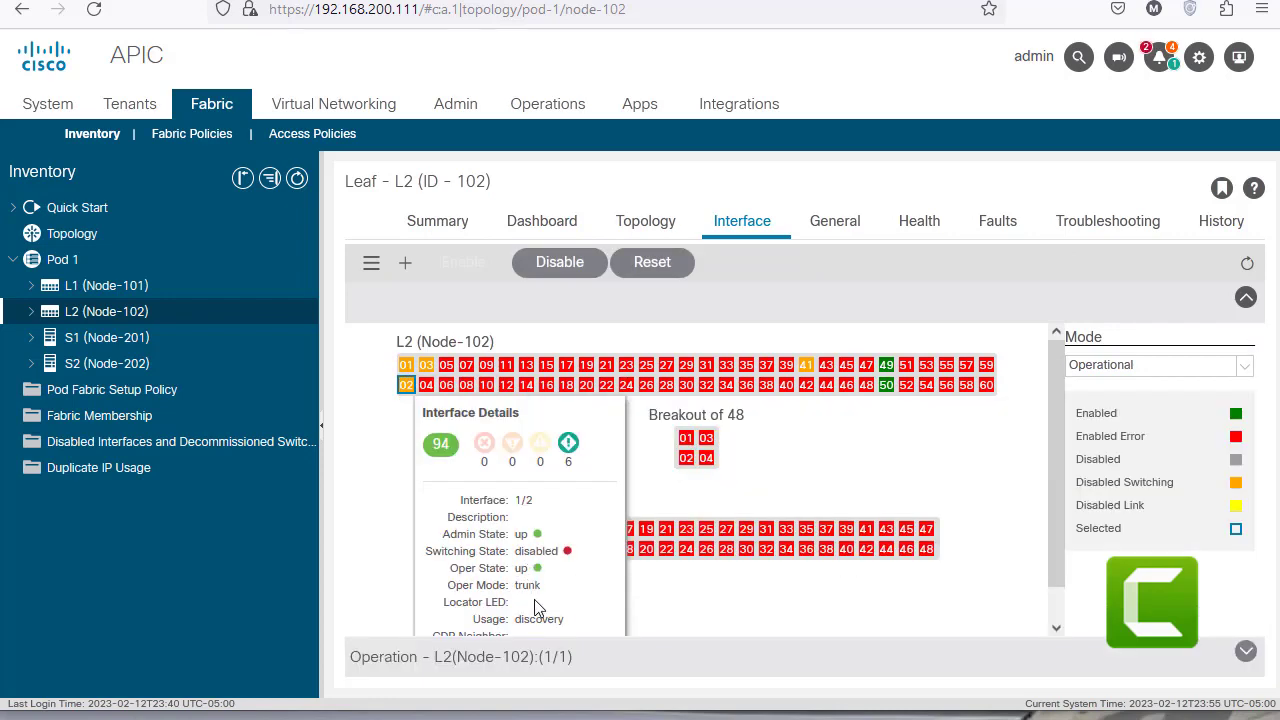
{"action": "scroll", "coordinate": [530, 560], "scroll_direction": "down", "scroll_amount": 1}
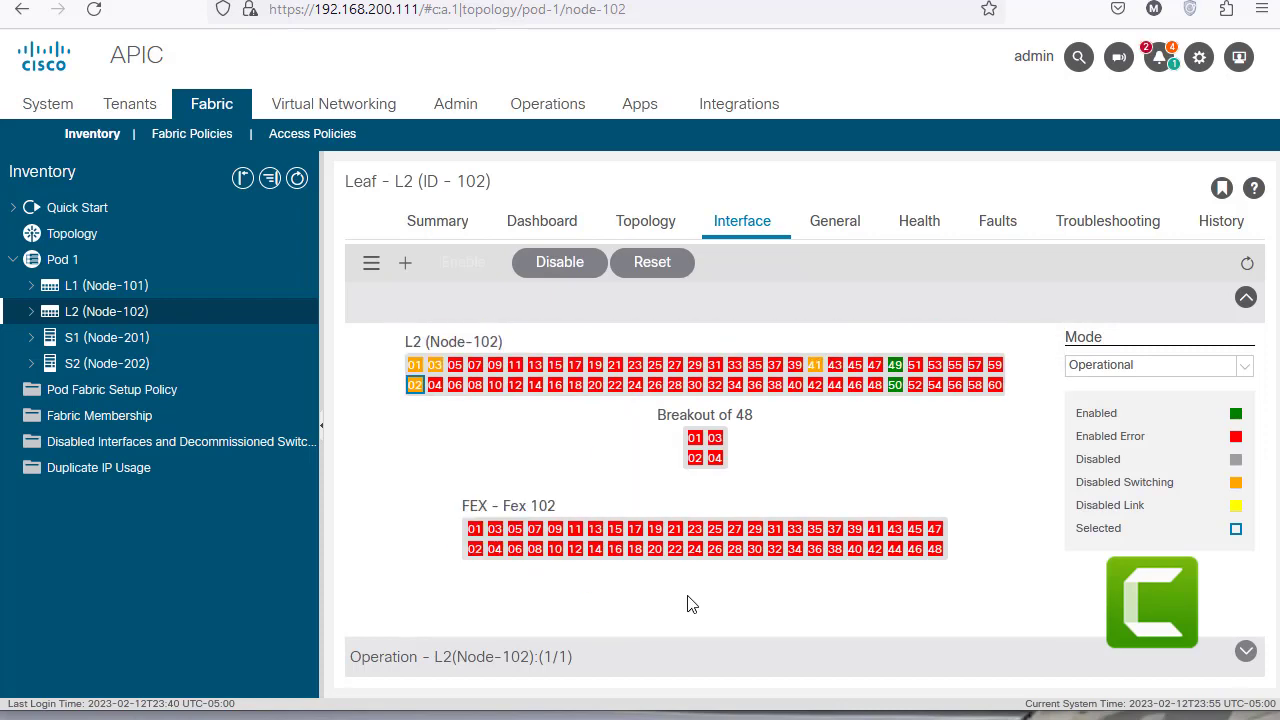
Step: In Configuration mode, select ports 01 and 02 of leaf L2 and open their L2 configuration
{"action": "left_click", "coordinate": [1152, 366]}
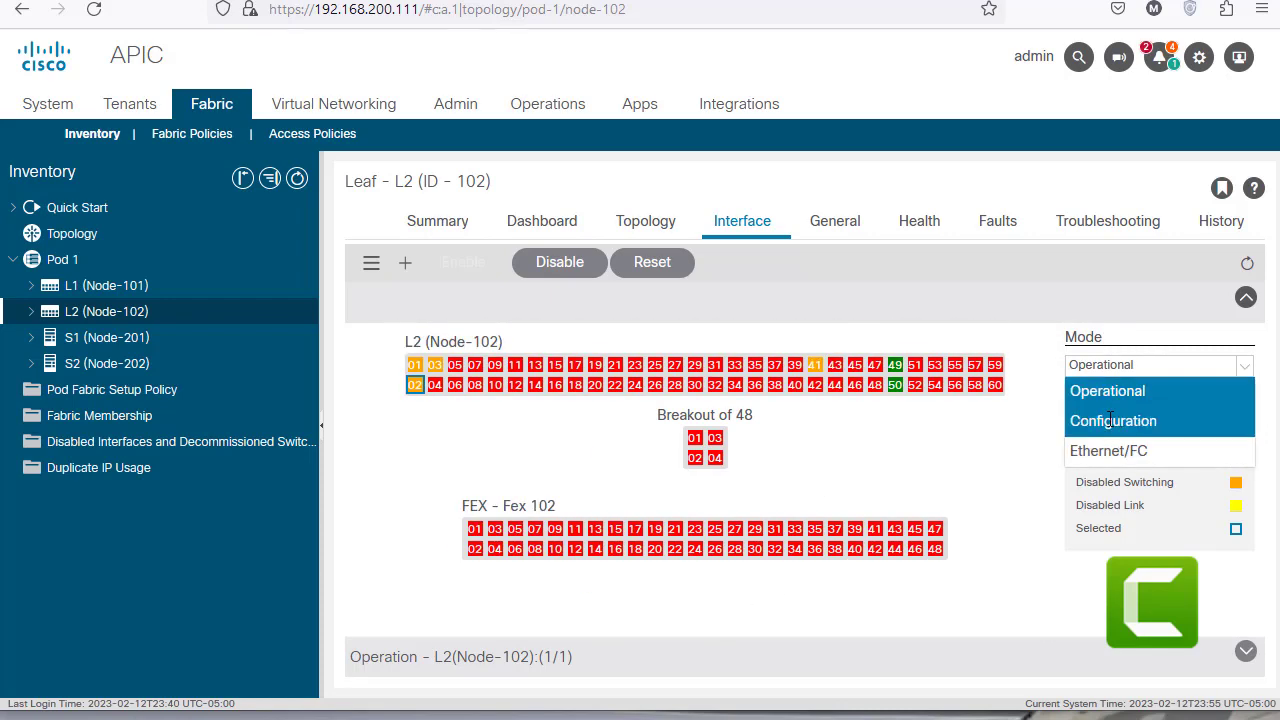
{"action": "key", "text": "Return"}
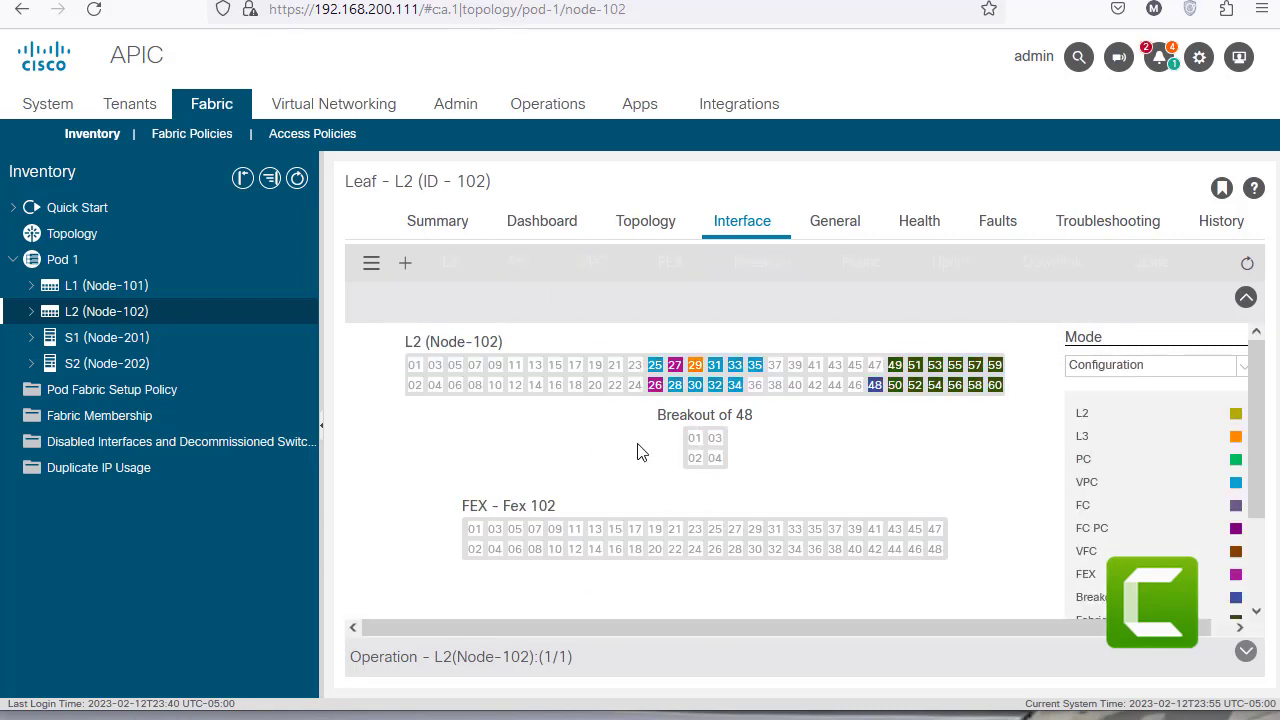
{"action": "left_click", "coordinate": [405, 368]}
{"action": "left_click", "coordinate": [406, 386]}
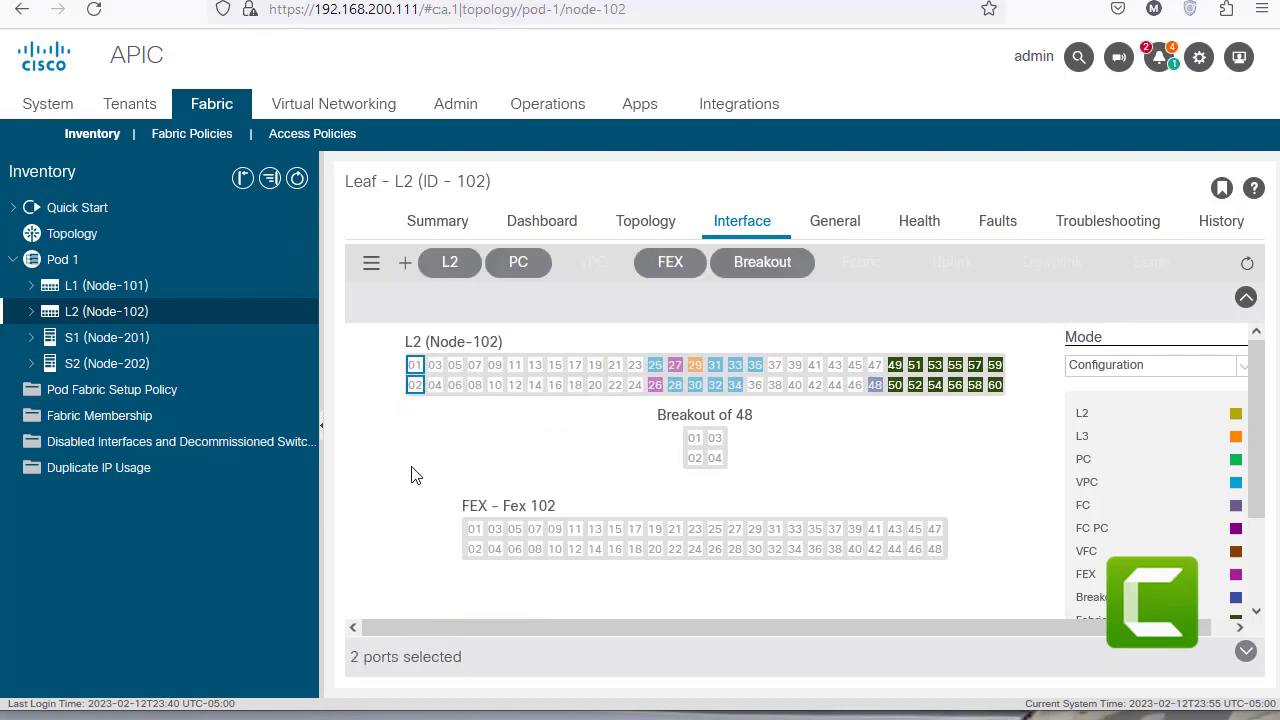
{"action": "left_click", "coordinate": [449, 268]}
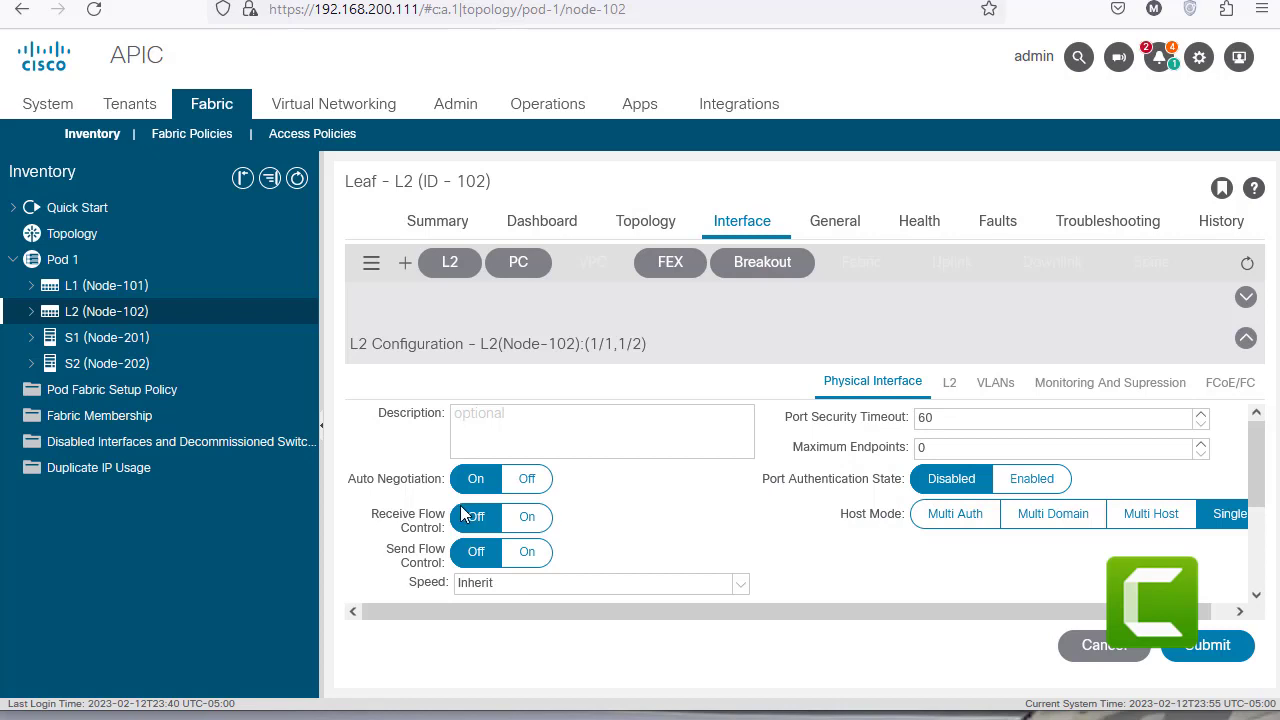
Step: Review the physical interface settings for ports 1/1 and 1/2, and open their L2 protocol settings
{"action": "scroll", "coordinate": [485, 525], "scroll_direction": "down", "scroll_amount": 1}
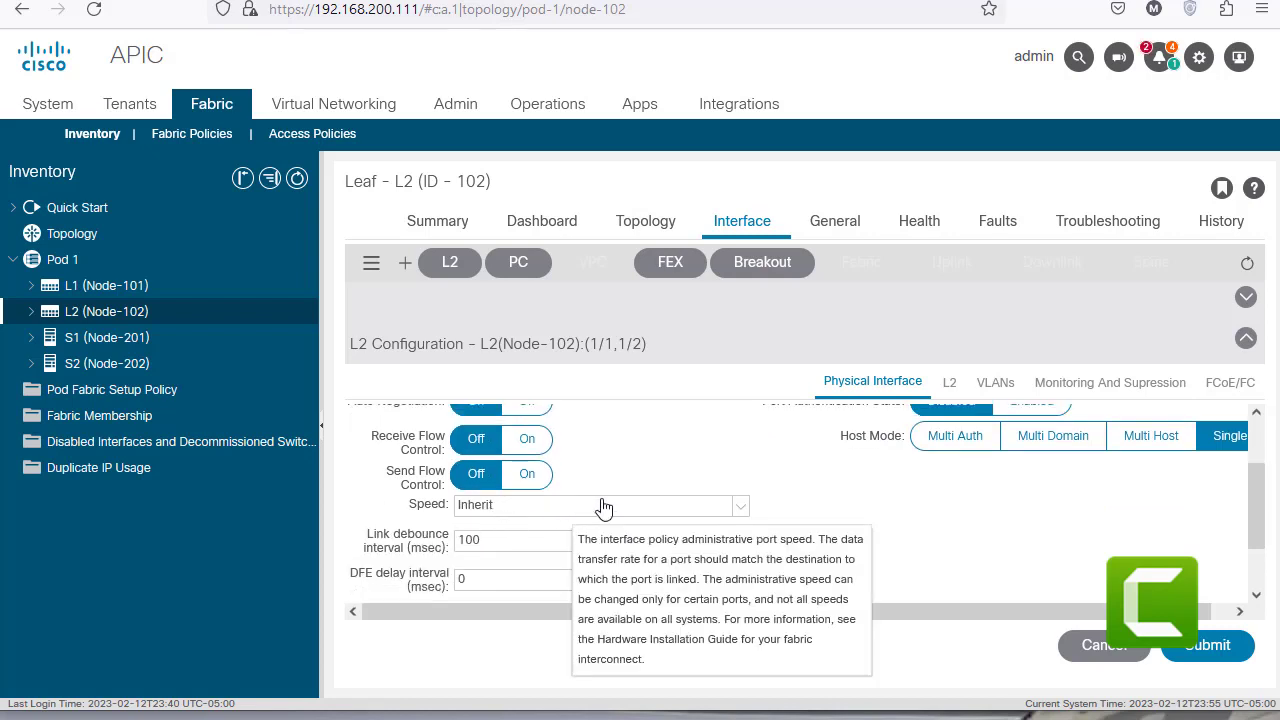
{"action": "scroll", "coordinate": [585, 515], "scroll_direction": "up", "scroll_amount": 1}
{"action": "scroll", "coordinate": [560, 530], "scroll_direction": "down", "scroll_amount": 1}
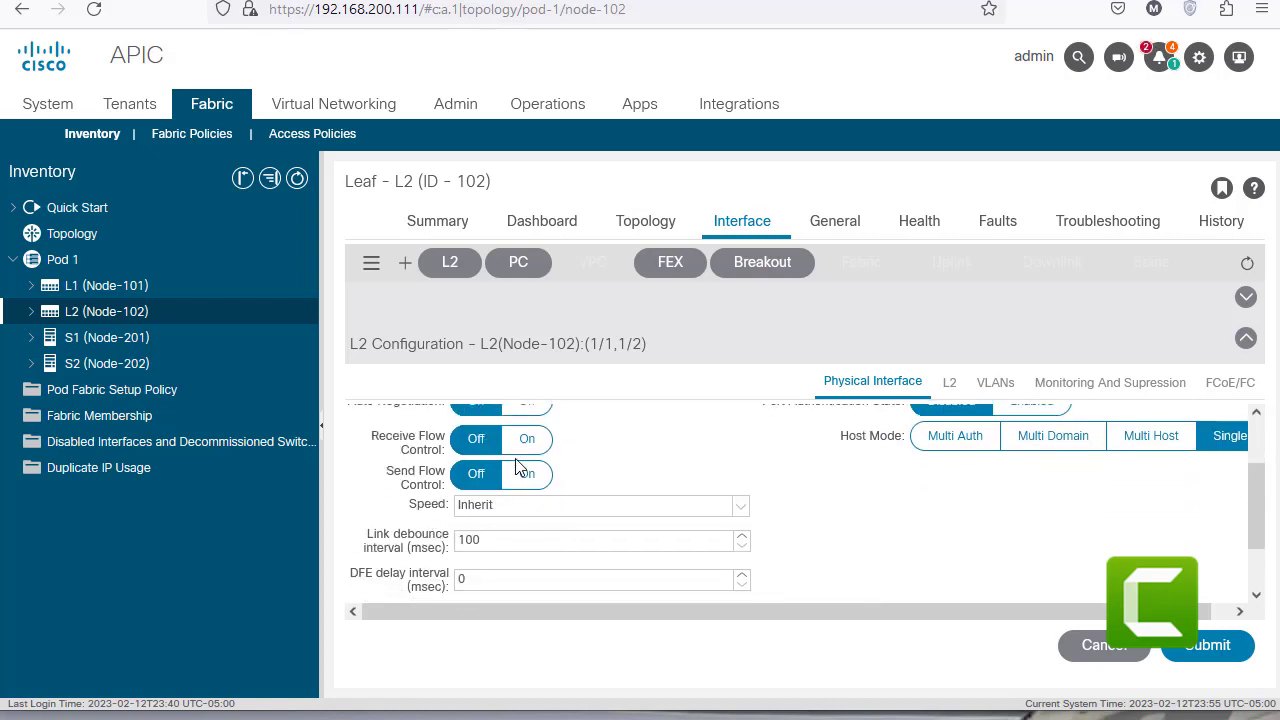
{"action": "scroll", "coordinate": [660, 550], "scroll_direction": "down", "scroll_amount": 1}
{"action": "scroll", "coordinate": [652, 556], "scroll_direction": "down", "scroll_amount": 1}
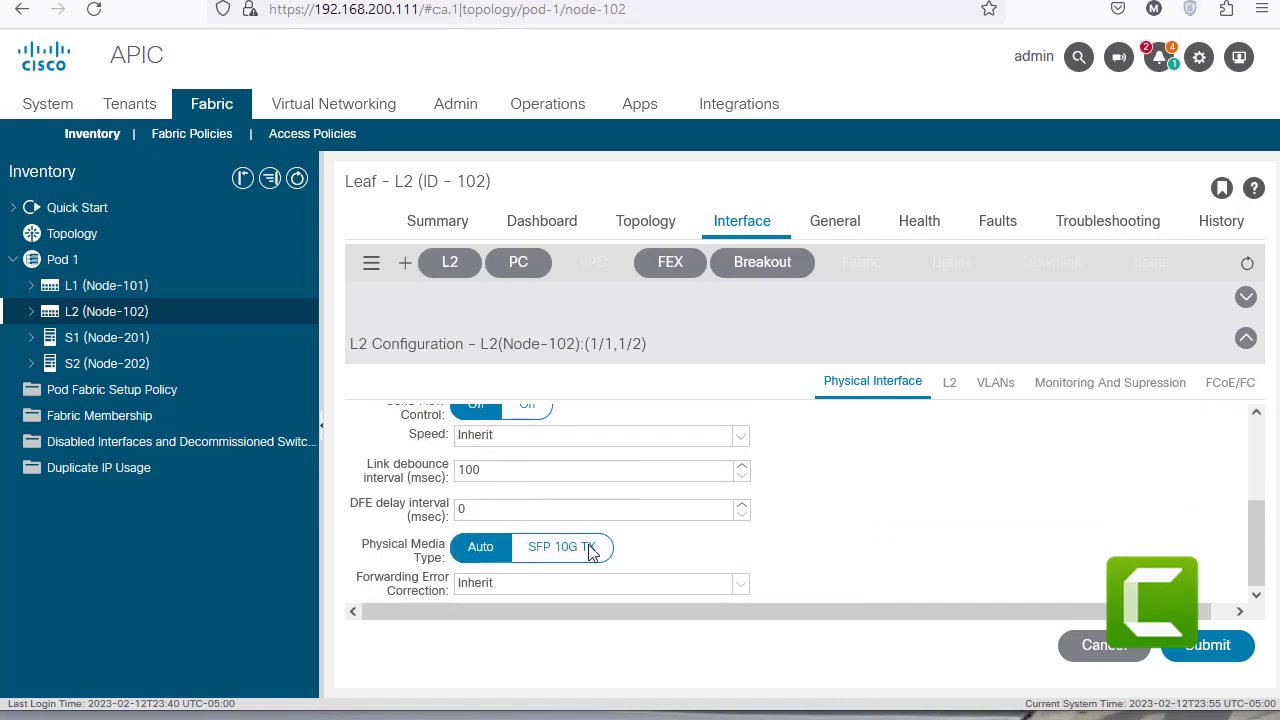
{"action": "scroll", "coordinate": [1003, 540], "scroll_direction": "up", "scroll_amount": 3}
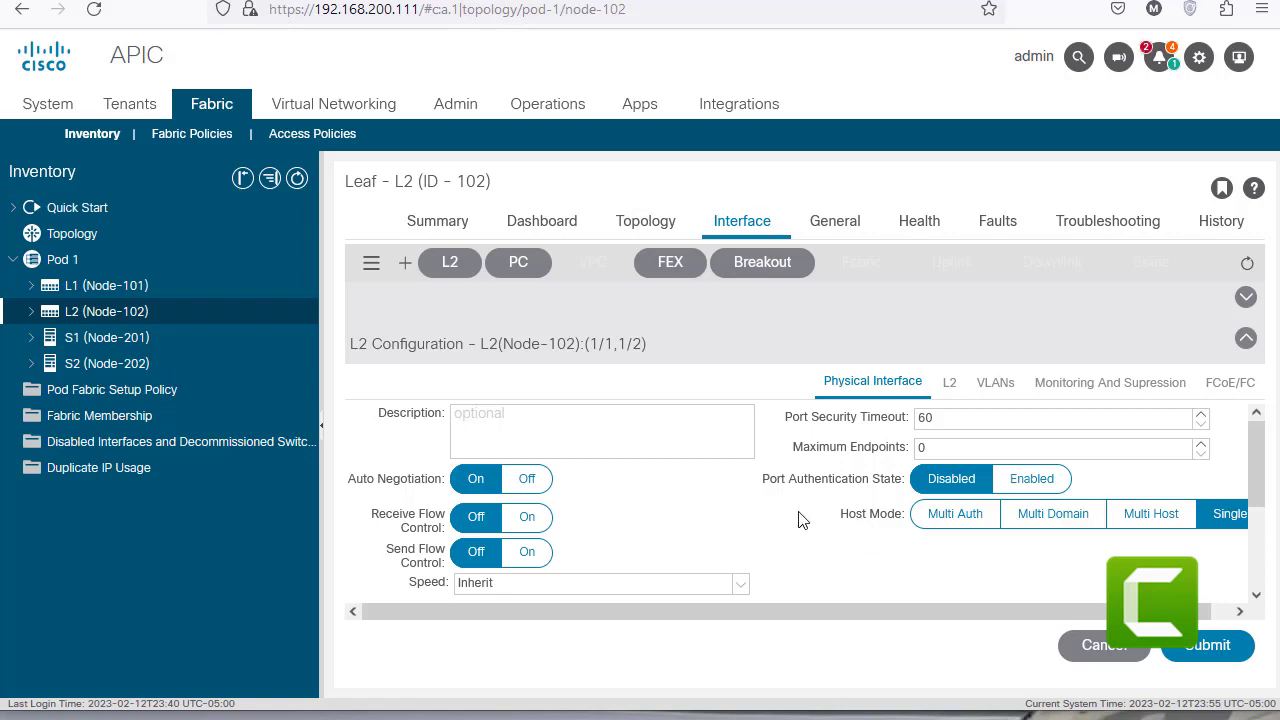
{"action": "left_click_drag", "start_coordinate": [974, 610], "coordinate": [1055, 612]}
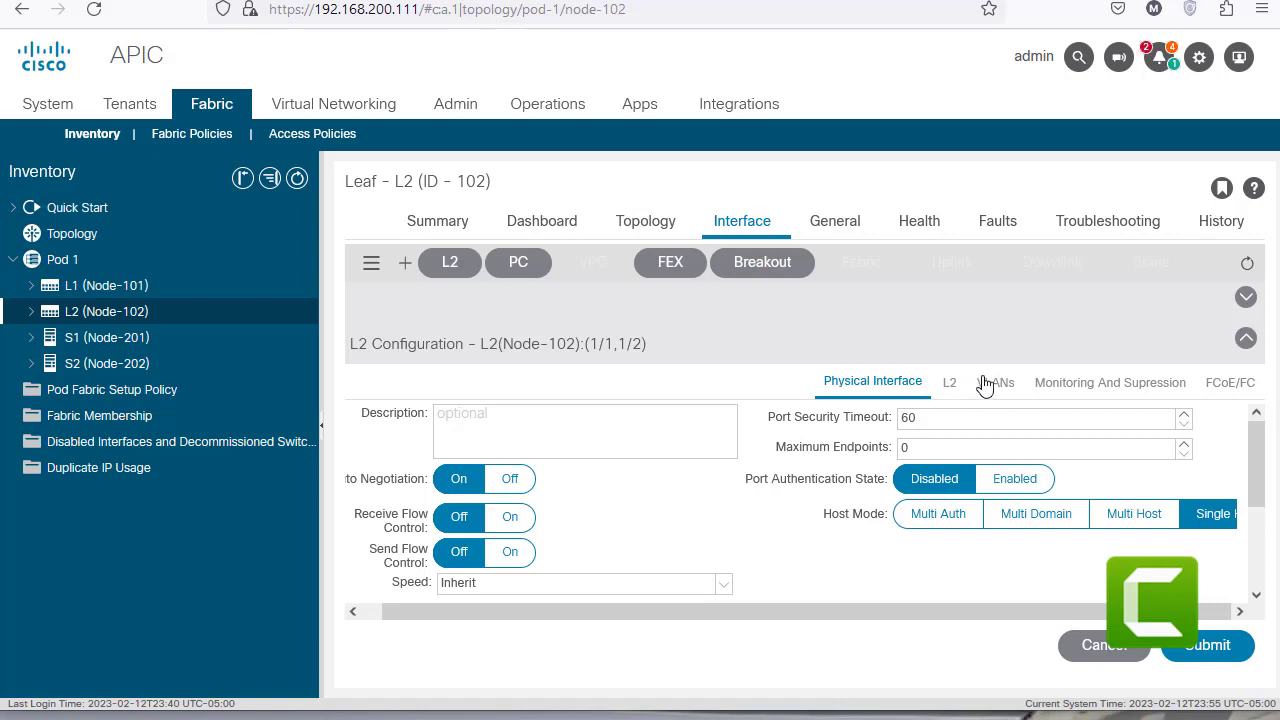
{"action": "left_click", "coordinate": [948, 390]}
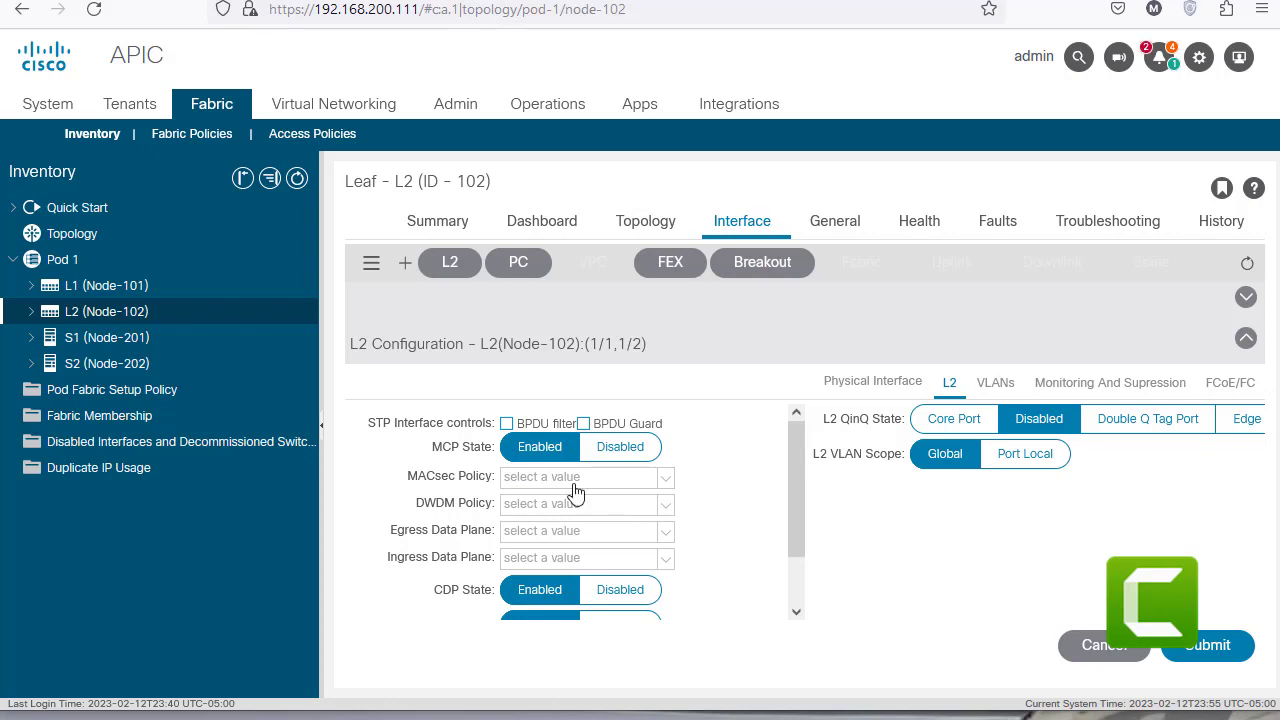
Step: Review the L2 protocol settings and selectable VLAN domains for ports 1/1 and 1/2, and close the configuration without submitting
{"action": "scroll", "coordinate": [596, 536], "scroll_direction": "down", "scroll_amount": 2}
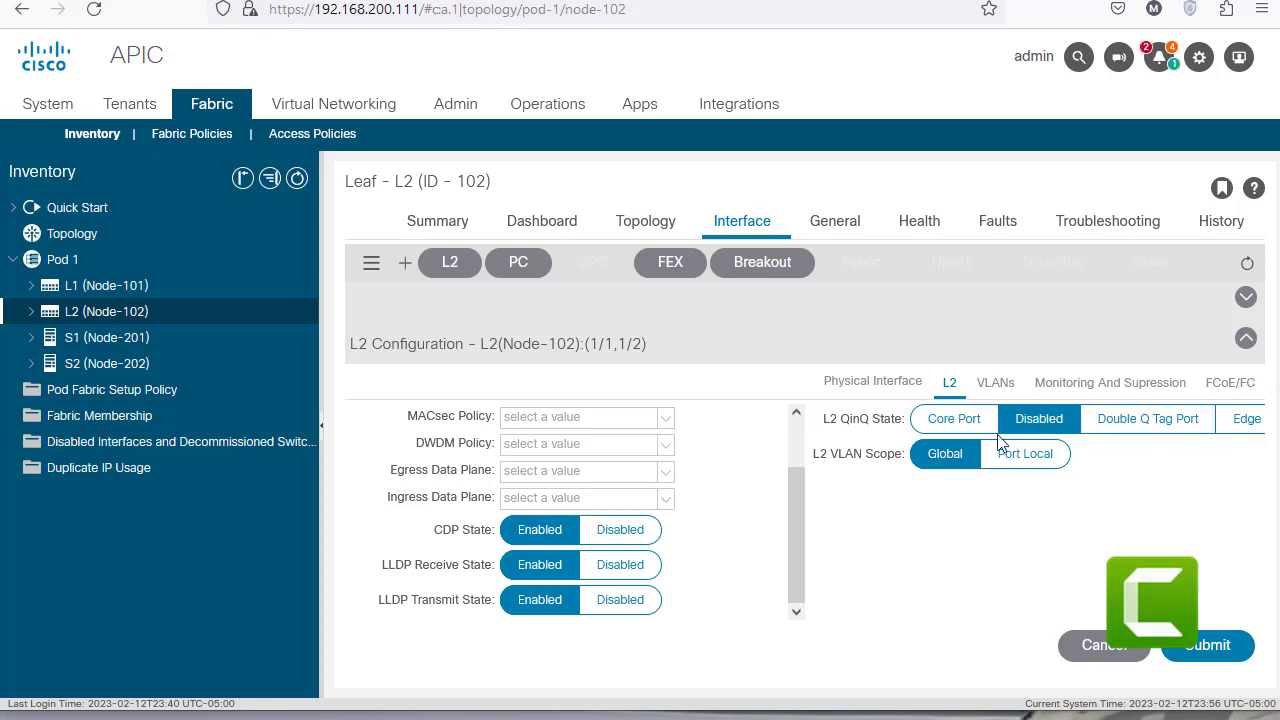
{"action": "left_click", "coordinate": [996, 385]}
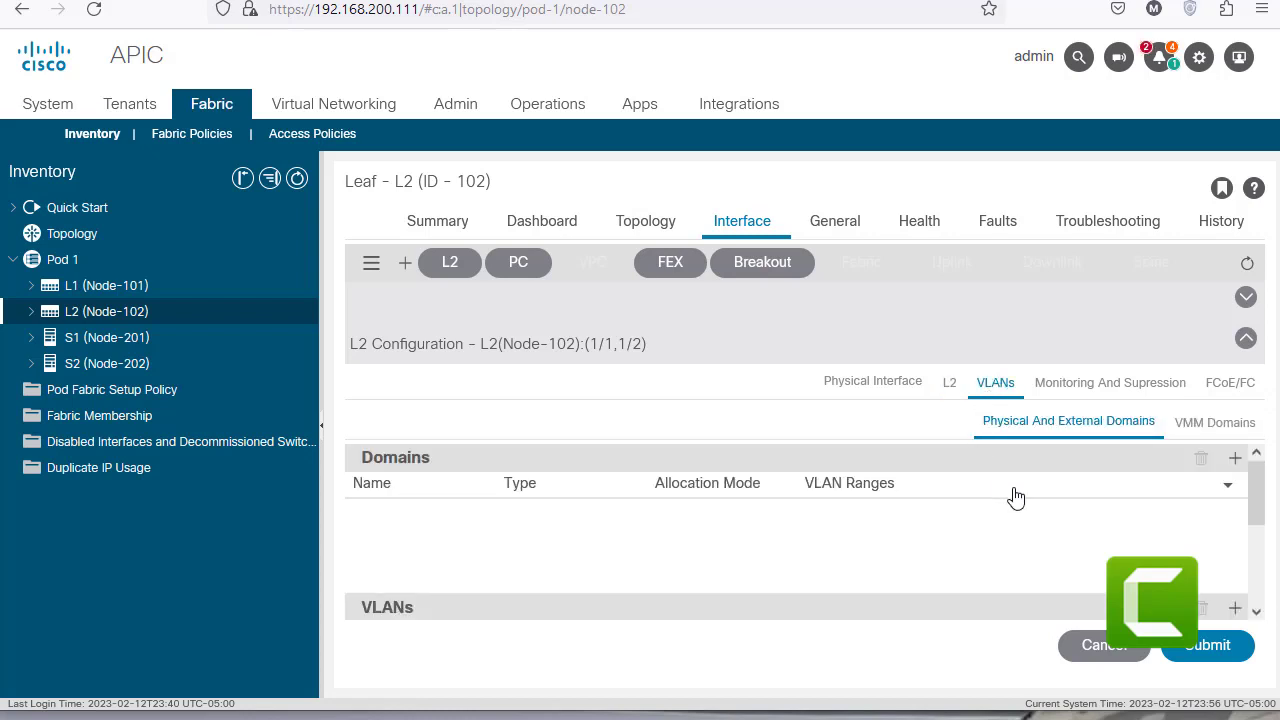
{"action": "left_click", "coordinate": [1236, 459]}
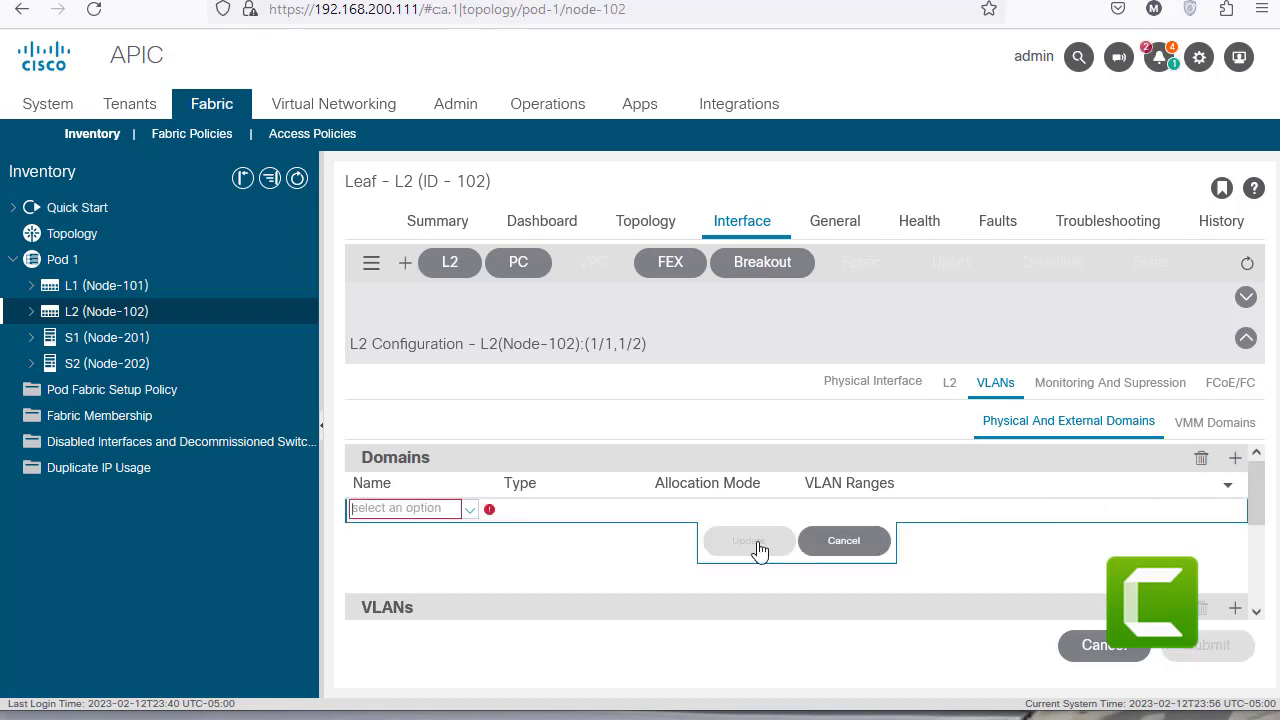
{"action": "left_click", "coordinate": [460, 516]}
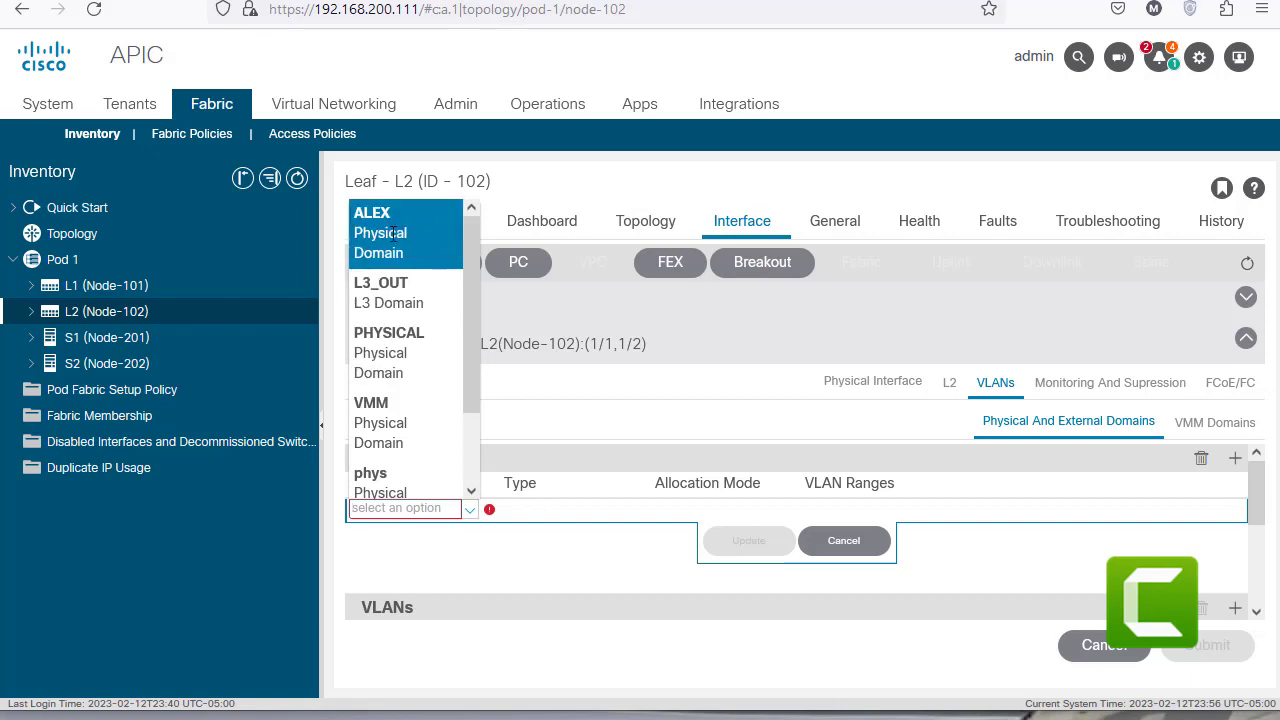
{"action": "scroll", "coordinate": [389, 362], "scroll_direction": "down", "scroll_amount": 2}
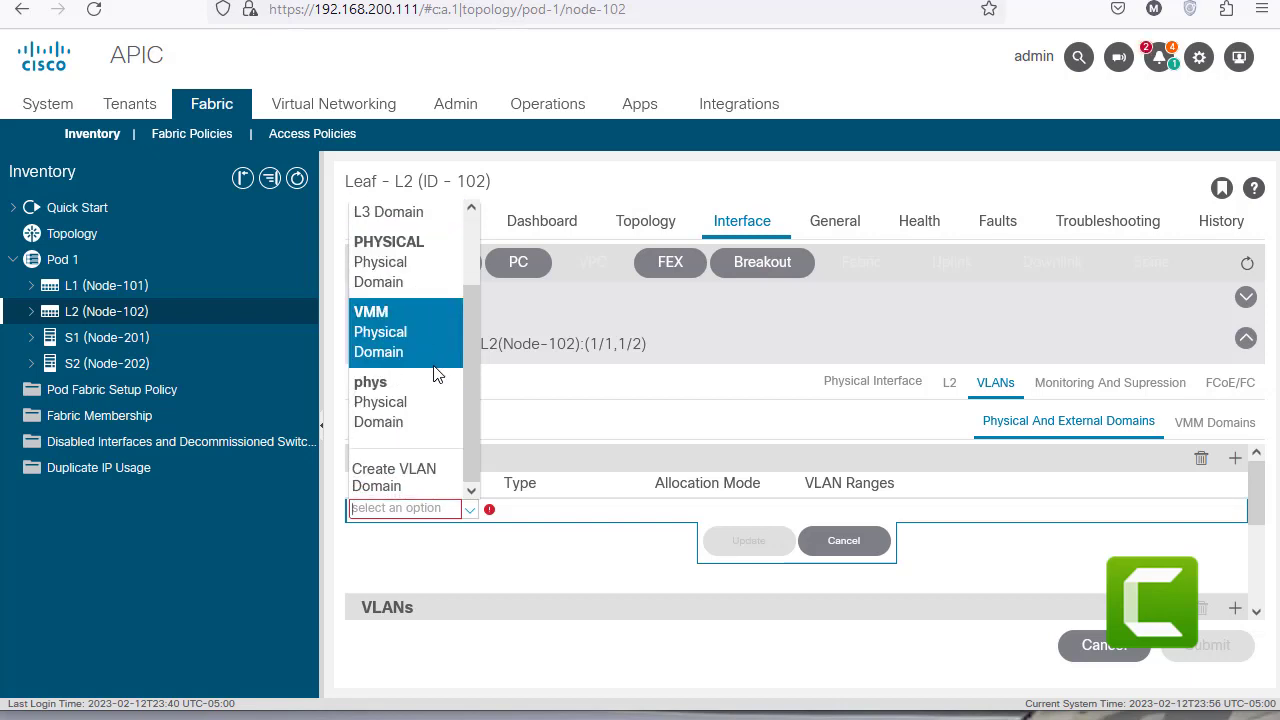
{"action": "left_click", "coordinate": [852, 548]}
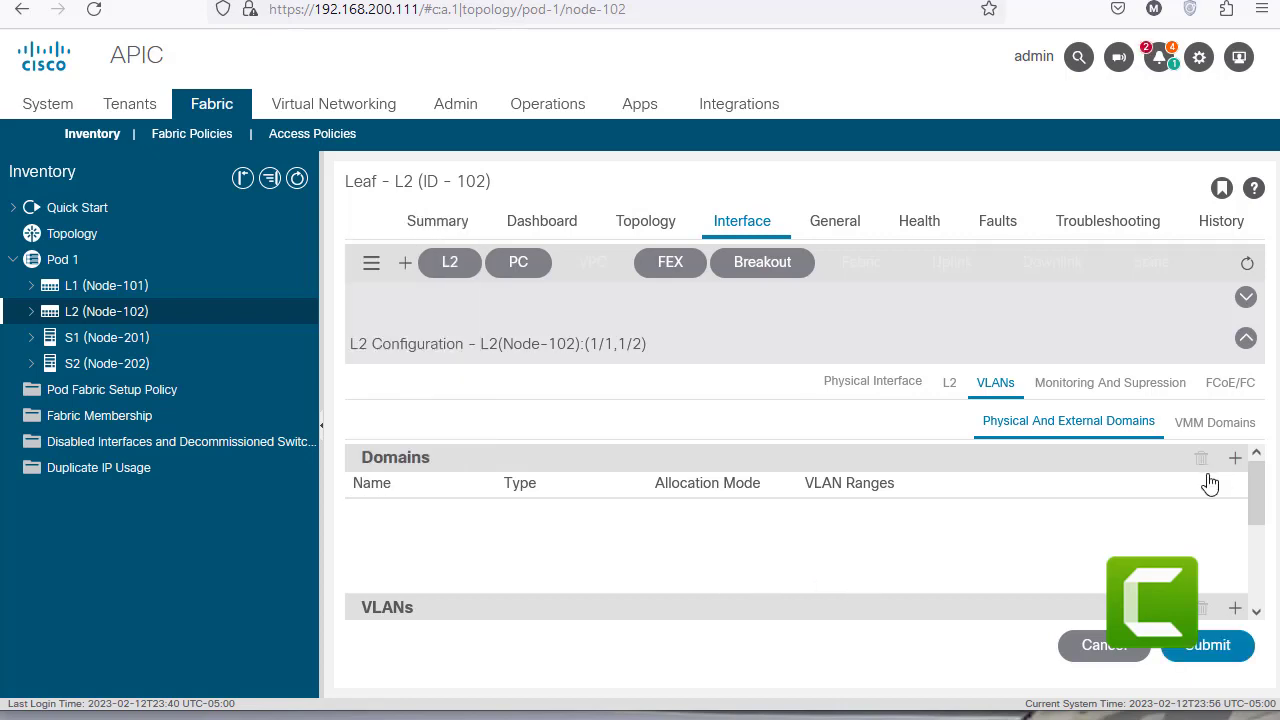
{"action": "left_click", "coordinate": [1099, 650]}
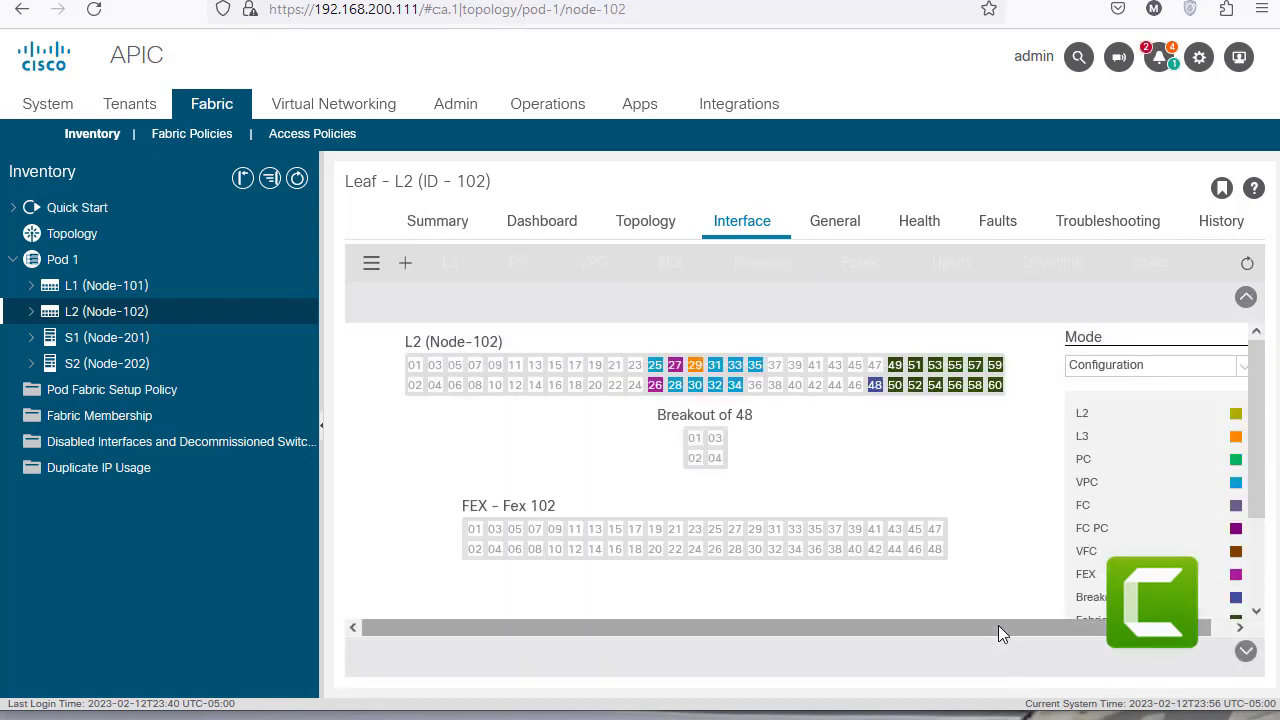
Step: Reopen the L2 configuration for ports 01 and 02 of leaf L2, review the physical interface settings, and cancel it
{"action": "left_click", "coordinate": [406, 365]}
{"action": "left_click", "coordinate": [406, 385]}
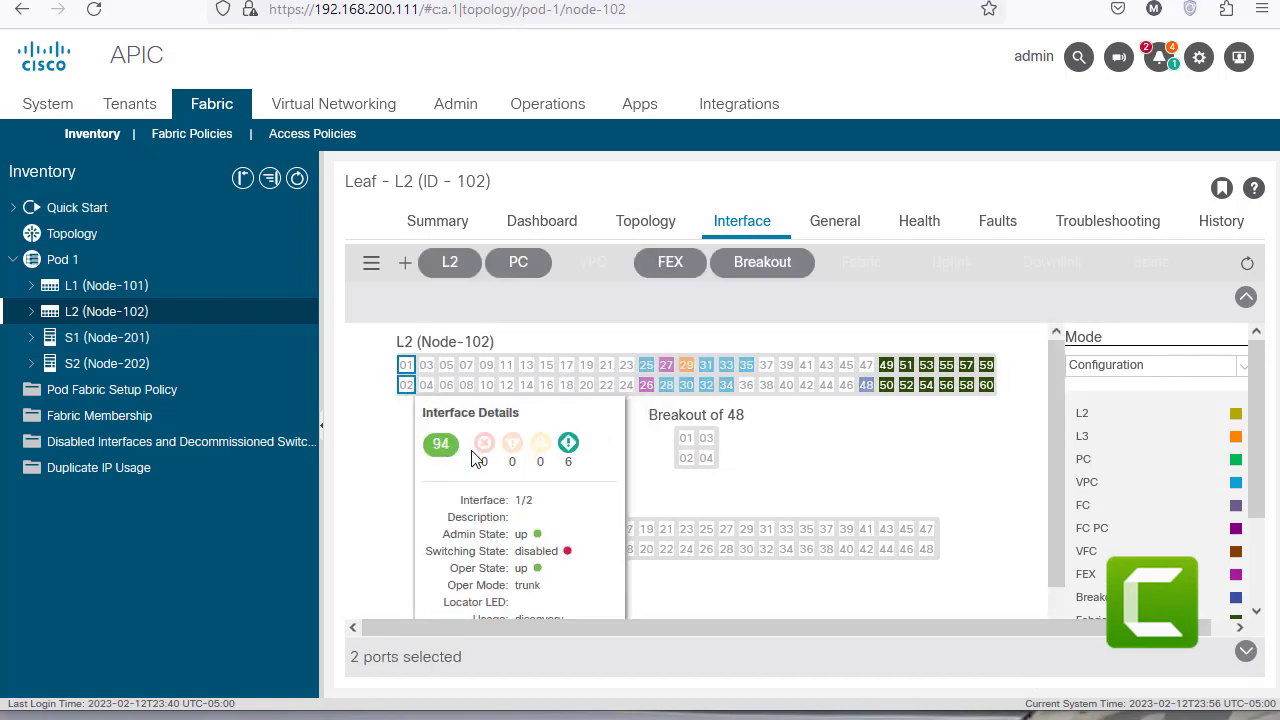
{"action": "left_click", "coordinate": [450, 262]}
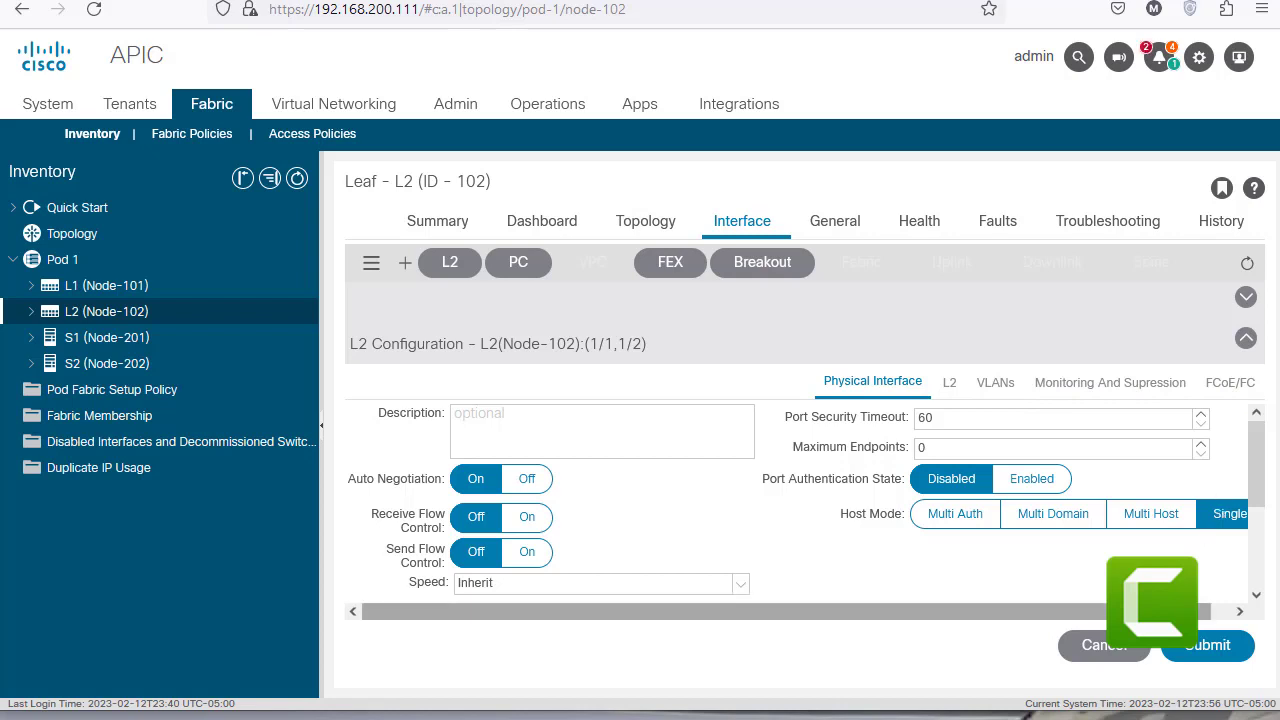
{"action": "scroll", "coordinate": [800, 500], "scroll_direction": "right", "scroll_amount": 1}
{"action": "scroll", "coordinate": [934, 589], "scroll_direction": "left", "scroll_amount": 1}
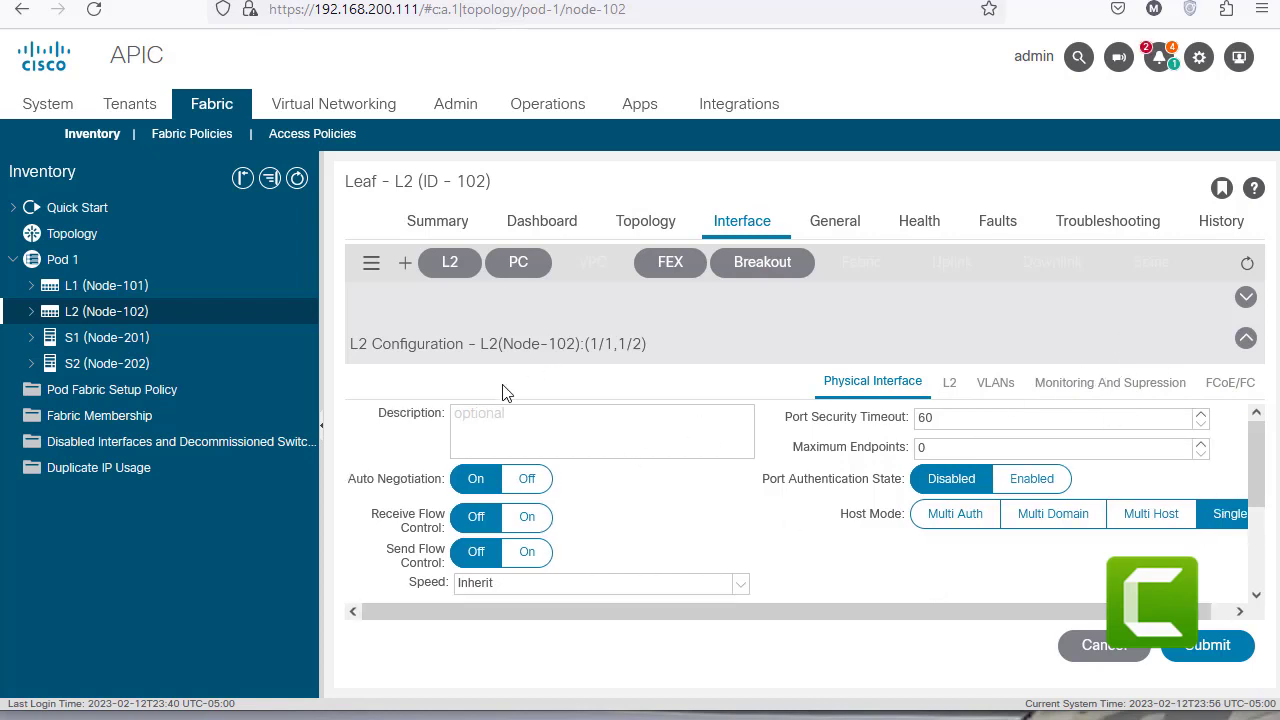
{"action": "left_click", "coordinate": [1130, 652]}
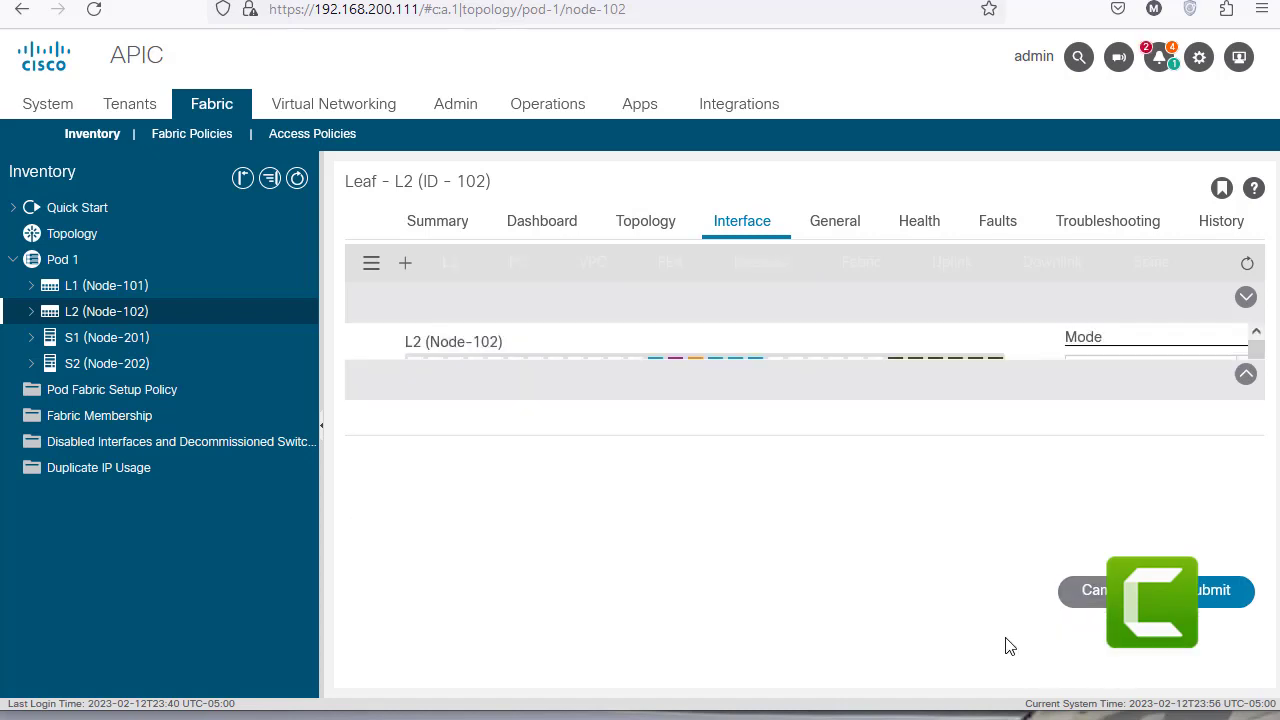
Step: Select ports 01 and 02 of leaf L2, inspect the interface details including port 29, and clear the selection
{"action": "left_click", "coordinate": [417, 370]}
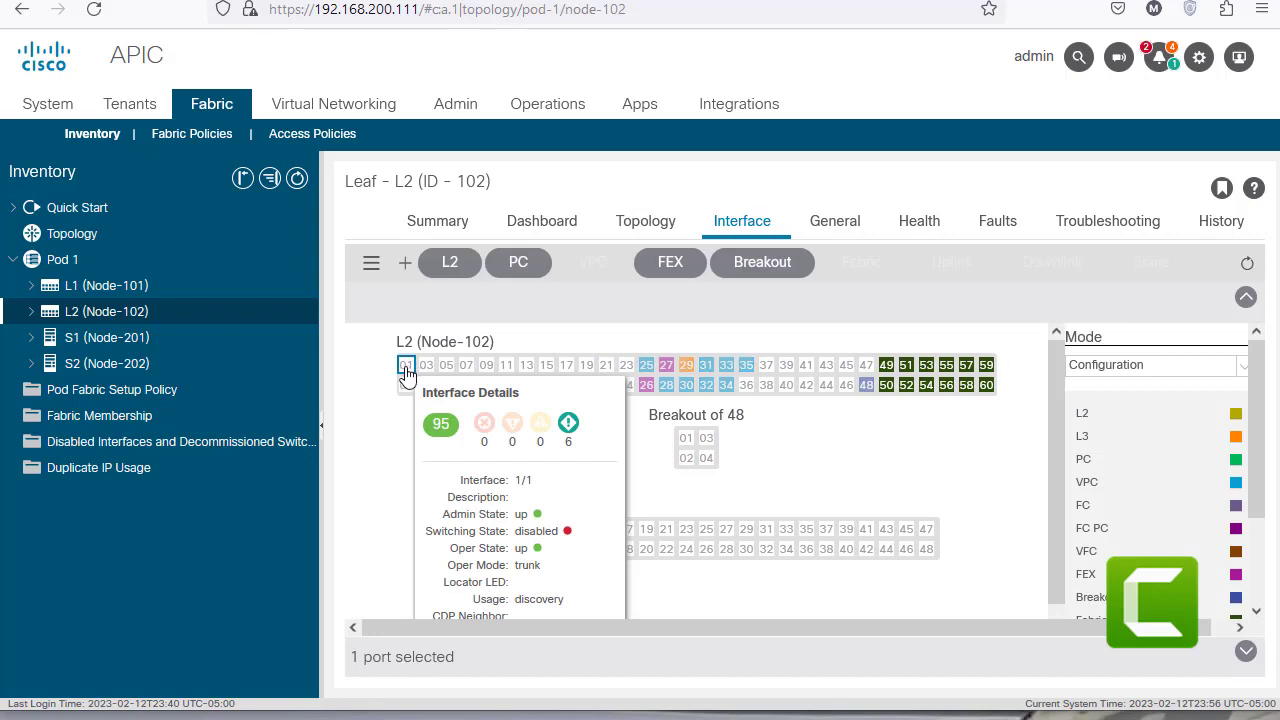
{"action": "left_click", "coordinate": [408, 386]}
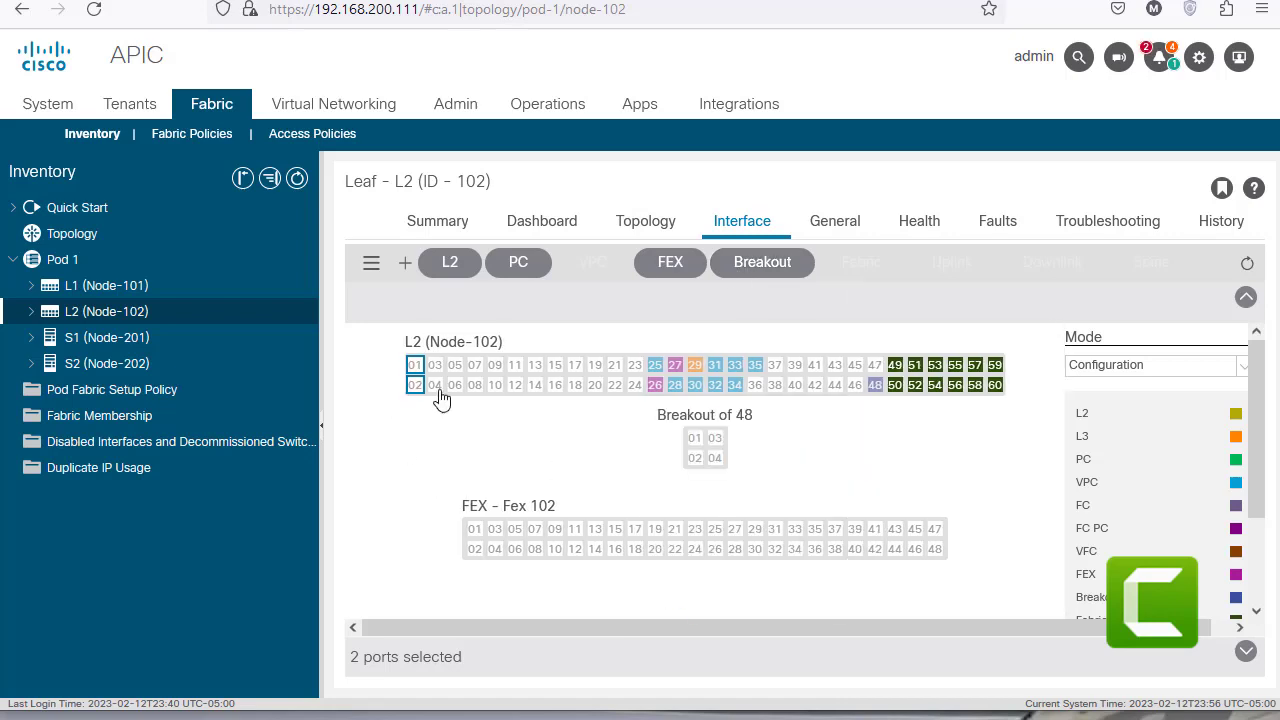
{"action": "mouse_move", "coordinate": [413, 367]}
{"action": "mouse_move", "coordinate": [689, 371]}
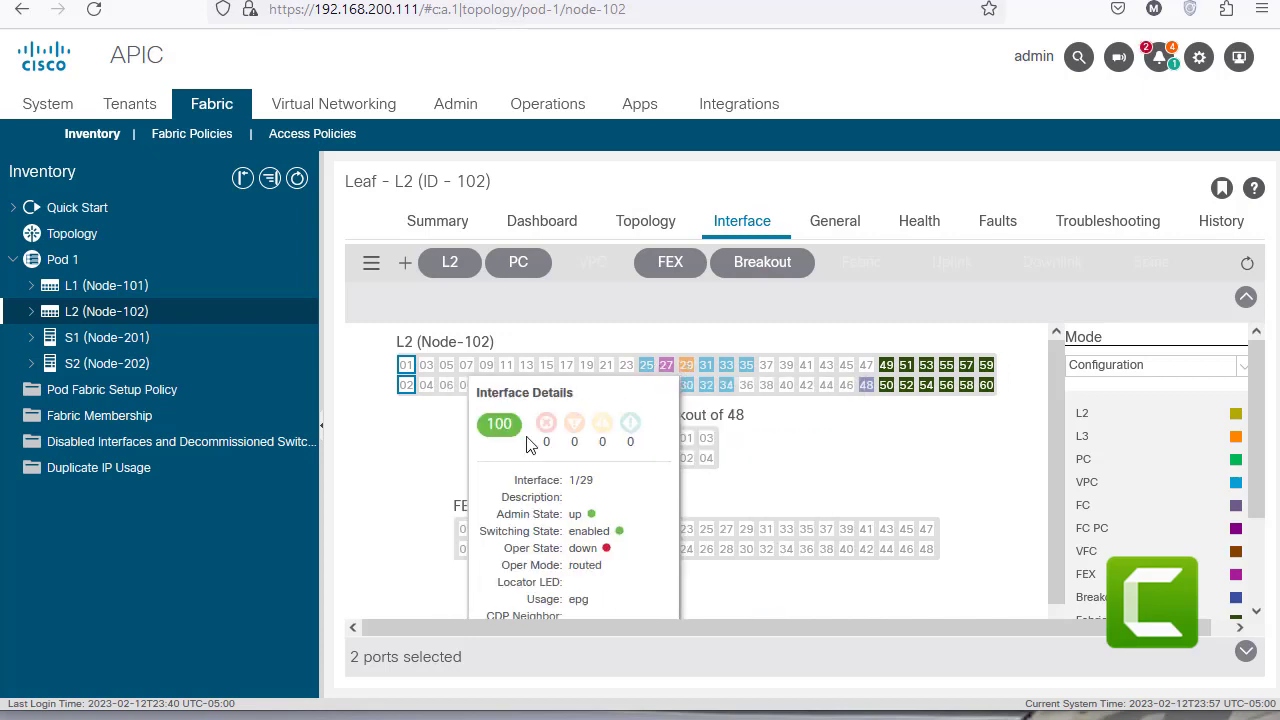
{"action": "left_click", "coordinate": [414, 386]}
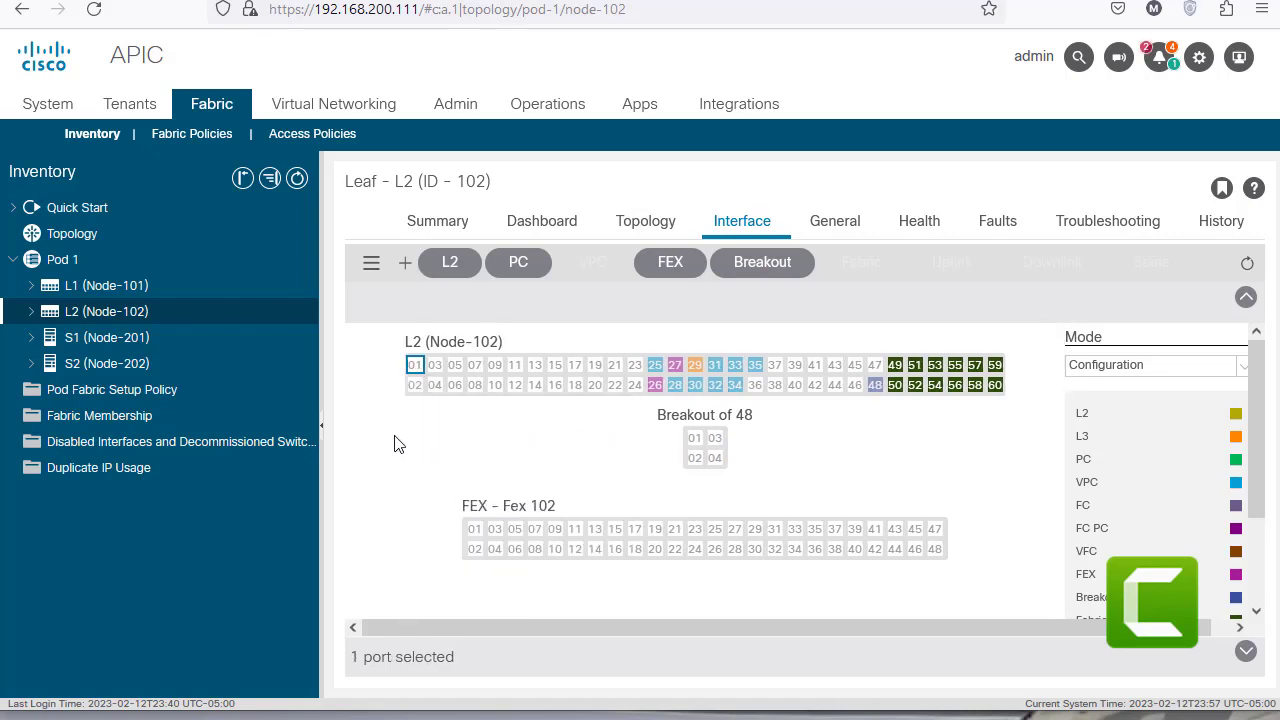
{"action": "left_click", "coordinate": [414, 365]}
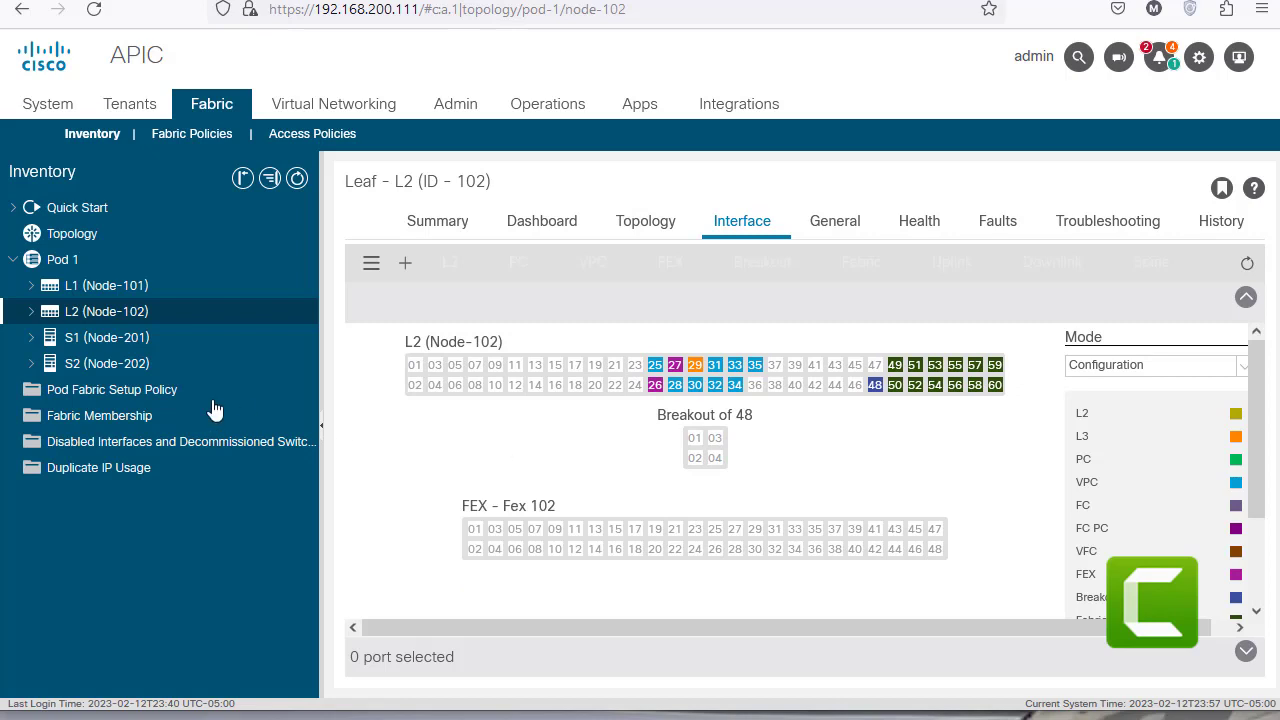
Step: Review the L3 configuration of port 29 on leaf L2, check for additional switches to add, and close it
{"action": "left_click", "coordinate": [686, 365]}
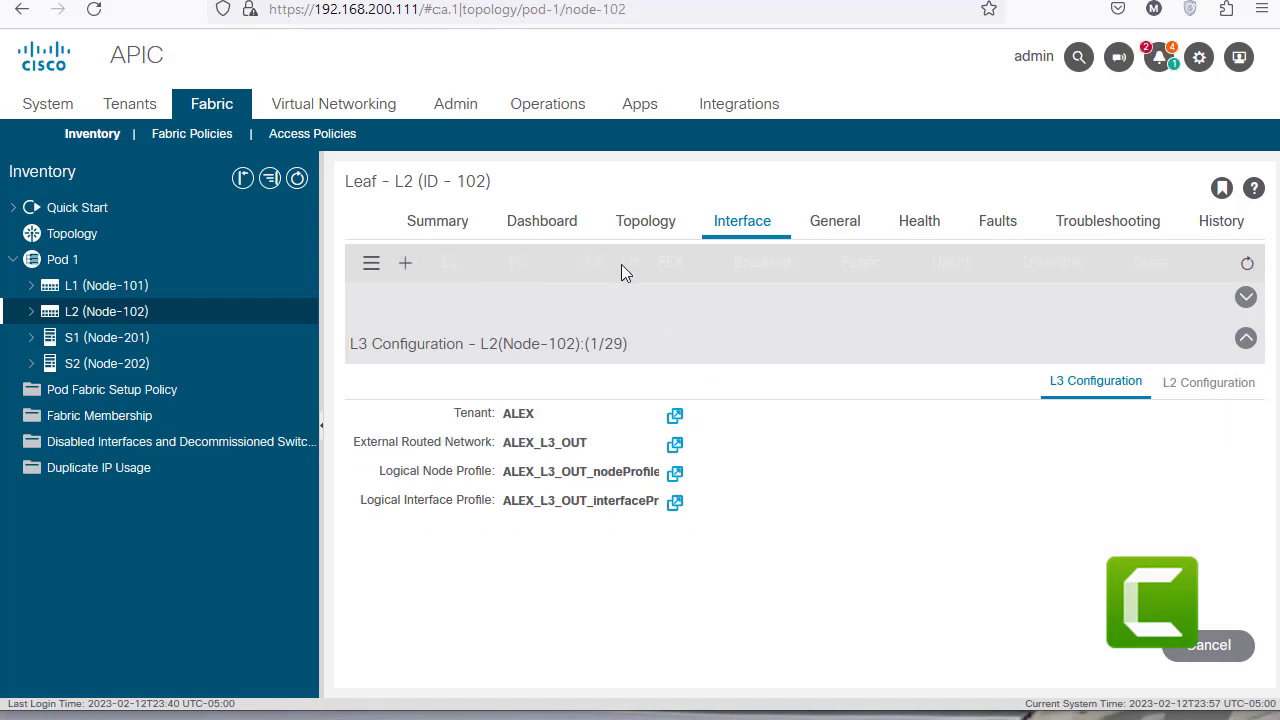
{"action": "left_click", "coordinate": [405, 264]}
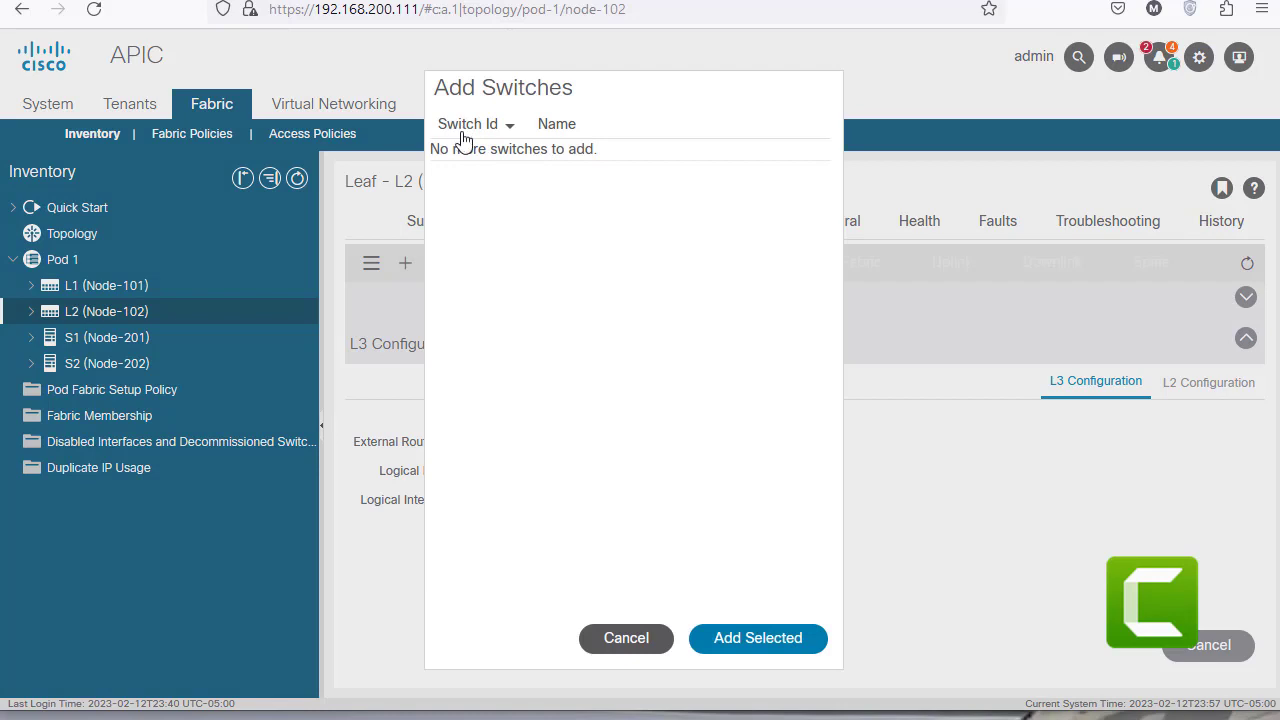
{"action": "left_click", "coordinate": [626, 640]}
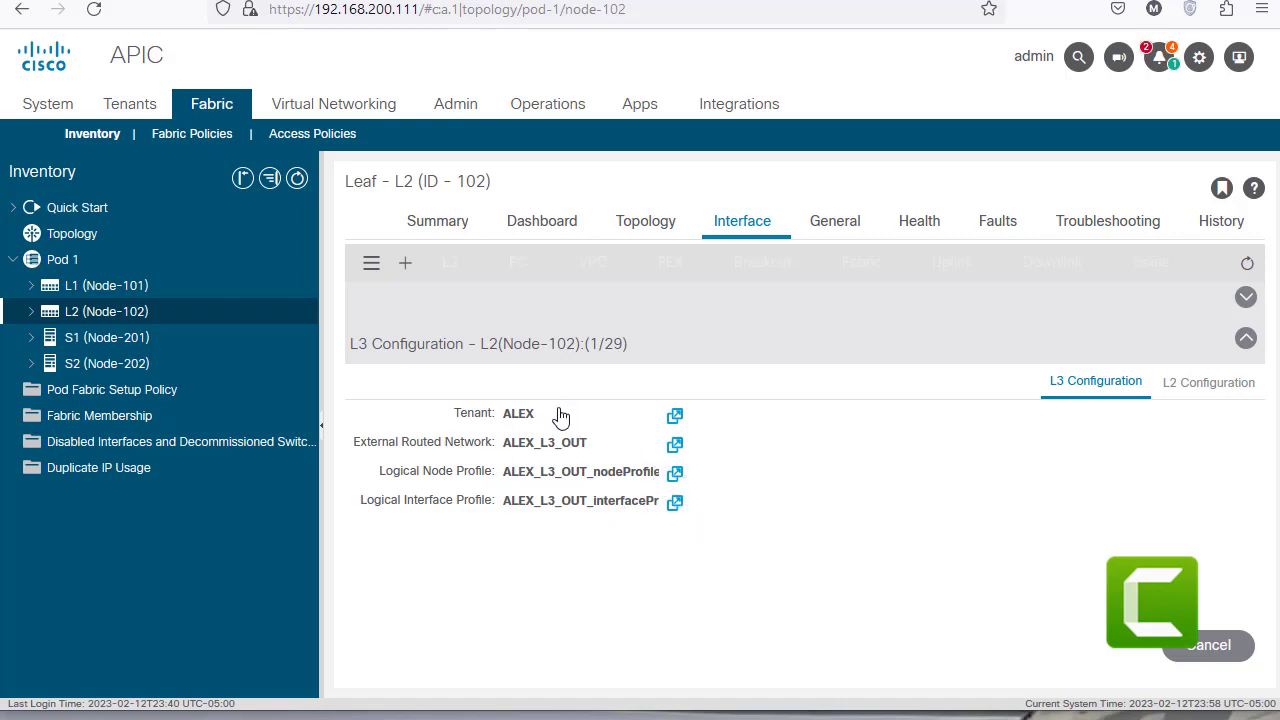
{"action": "left_click", "coordinate": [1234, 388]}
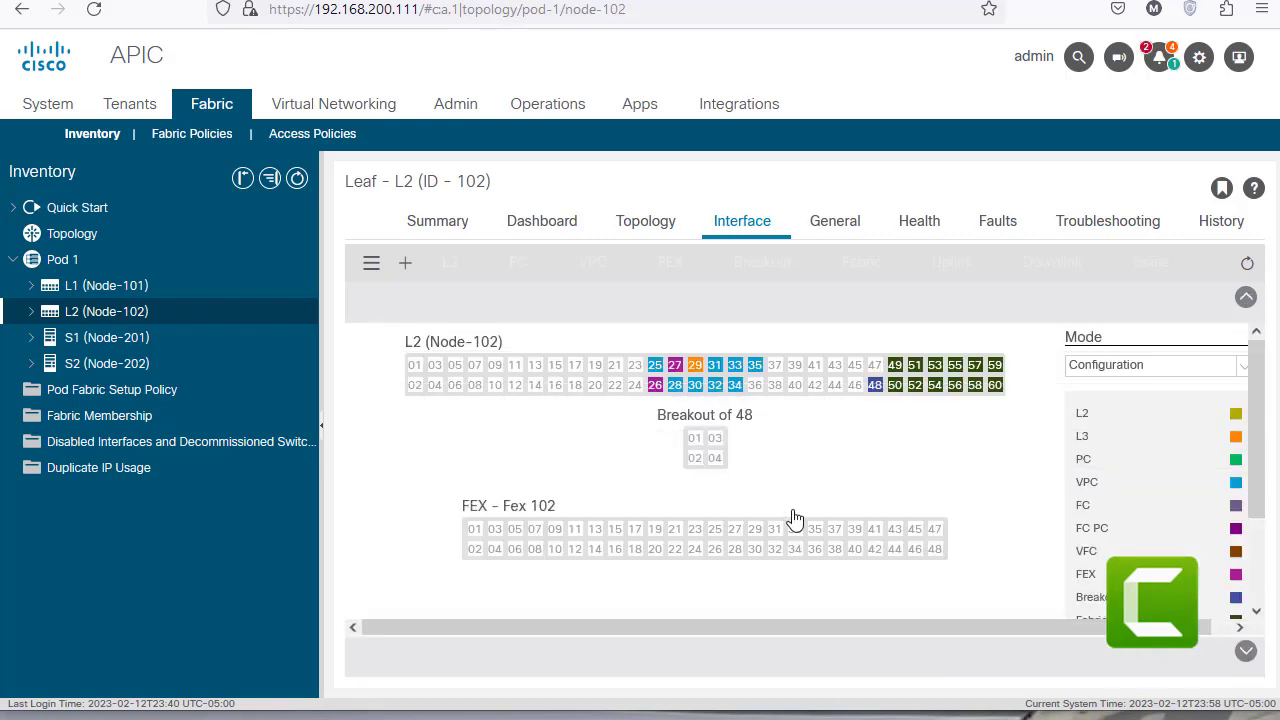
Step: Inspect the VPC configuration of port 31 on leaf L2 and close it without submitting
{"action": "mouse_move", "coordinate": [708, 388]}
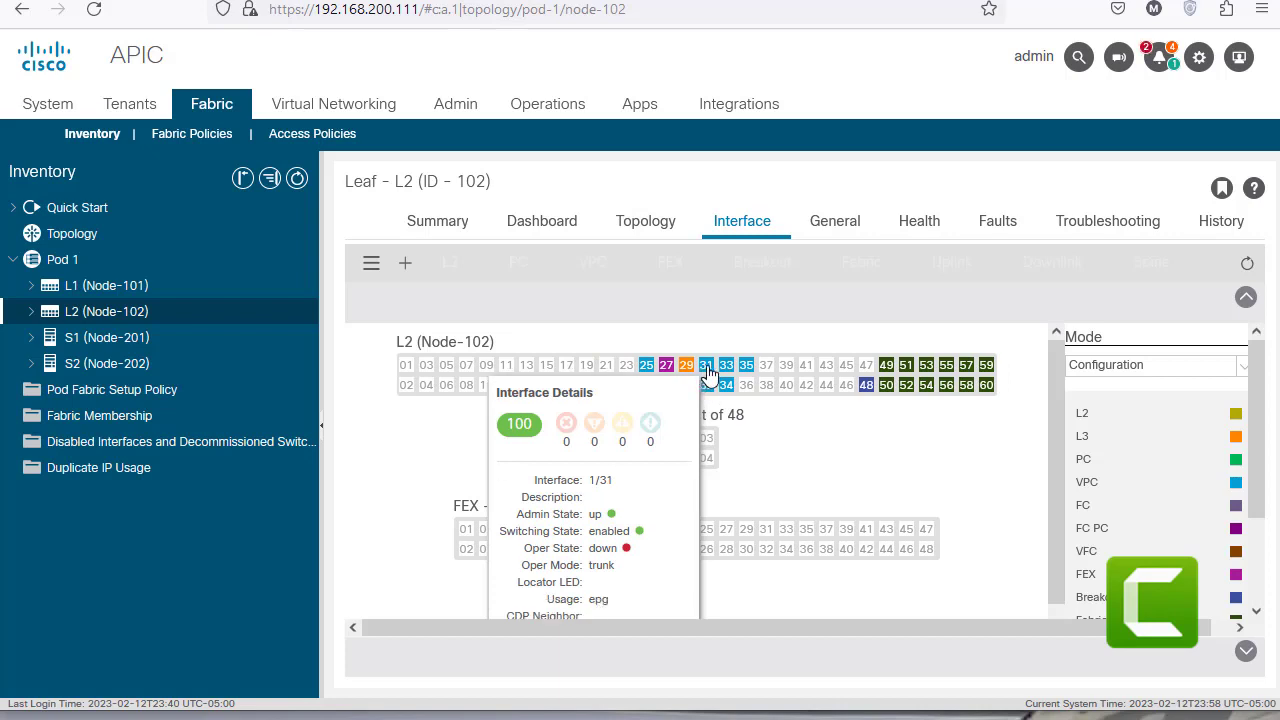
{"action": "left_click", "coordinate": [707, 372]}
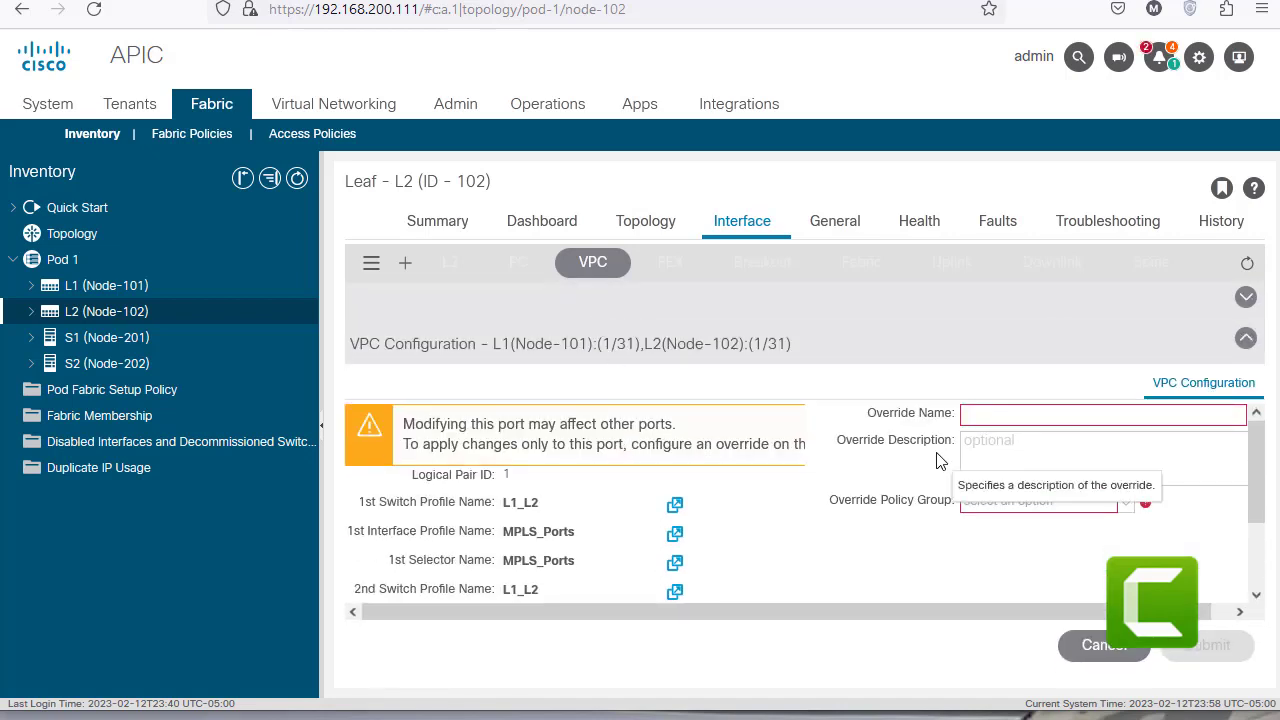
{"action": "left_click", "coordinate": [1097, 664]}
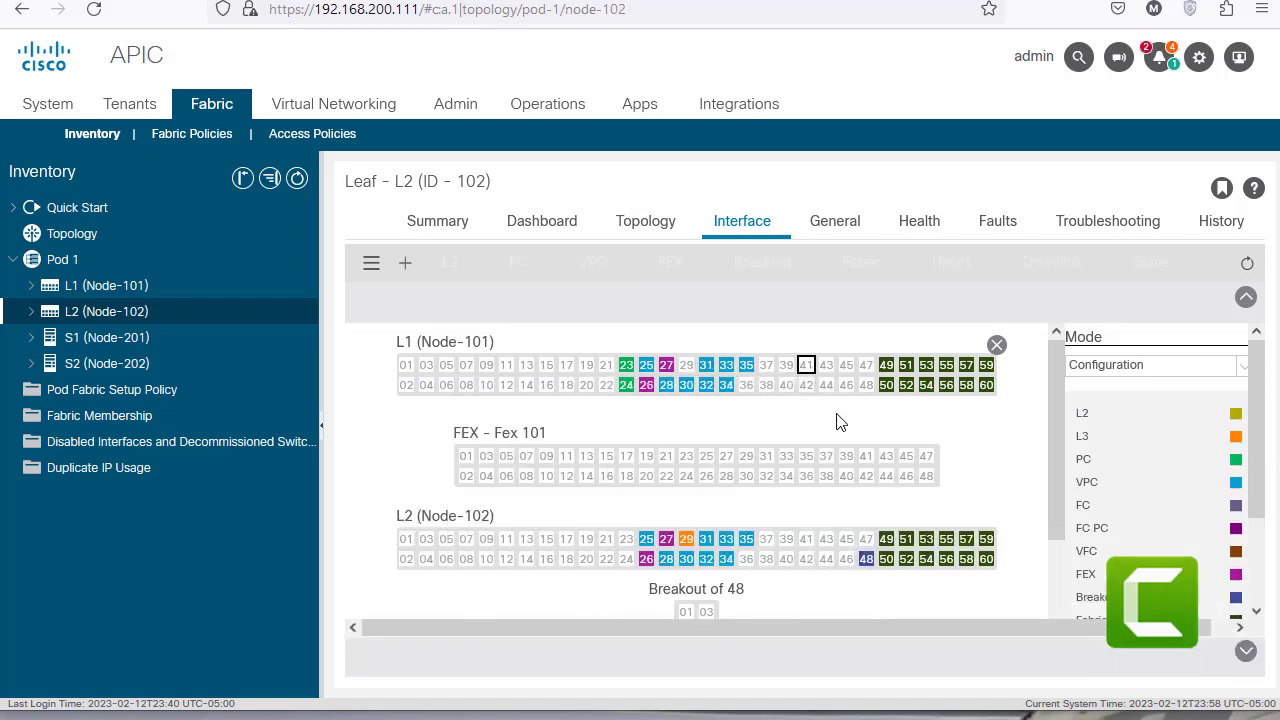
Step: Select port 49 of leaf L1, check the port type legend, dismiss the download notice, and inspect the port's interface details
{"action": "left_click", "coordinate": [886, 368]}
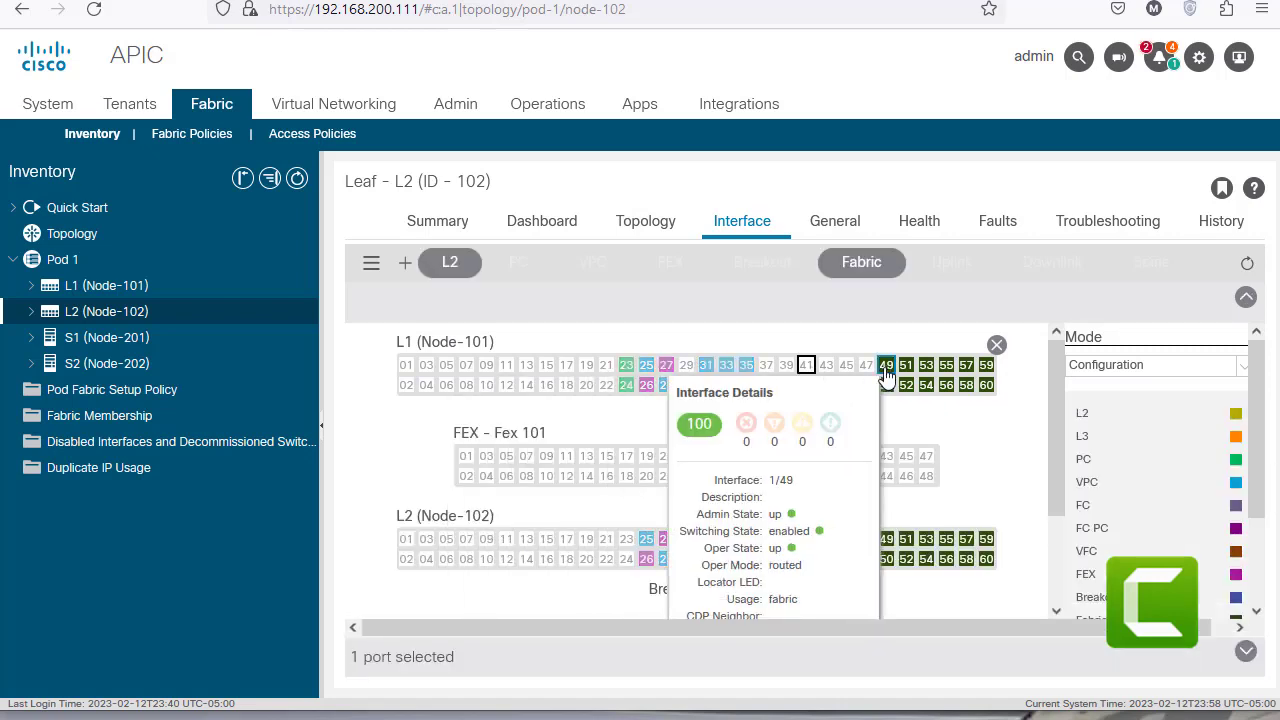
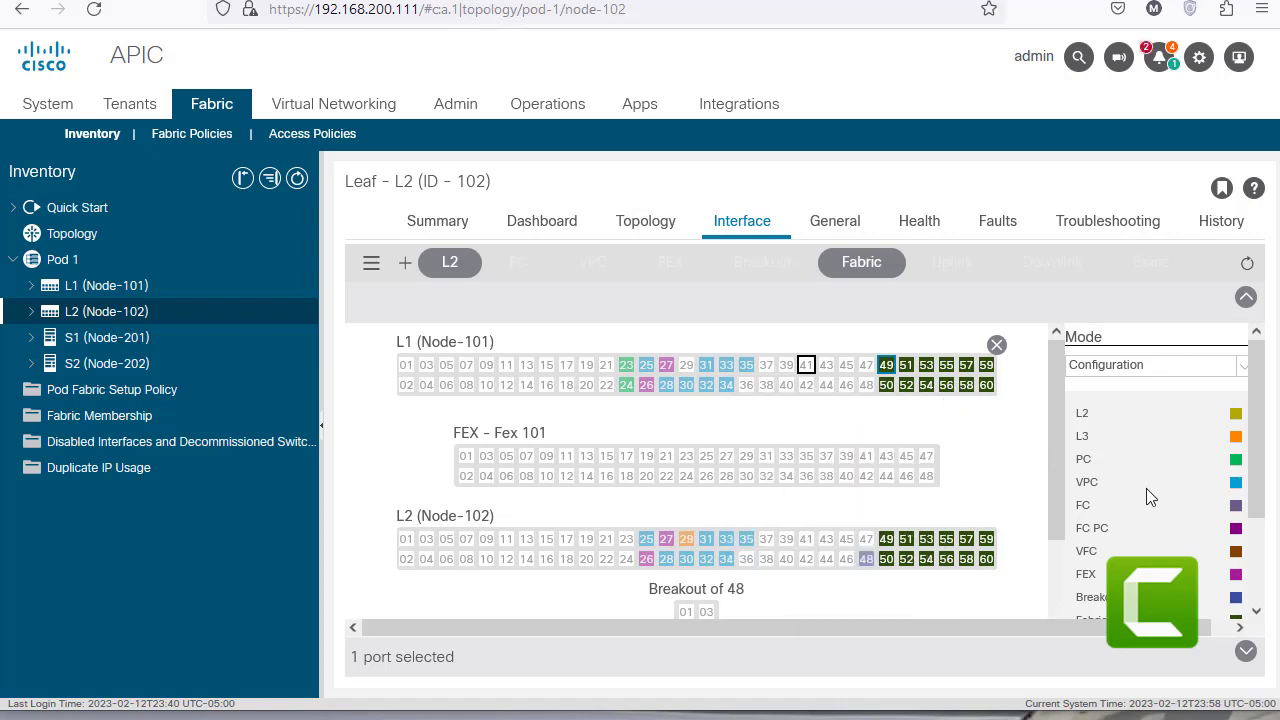
{"action": "scroll", "coordinate": [1240, 575], "scroll_direction": "down", "scroll_amount": 3}
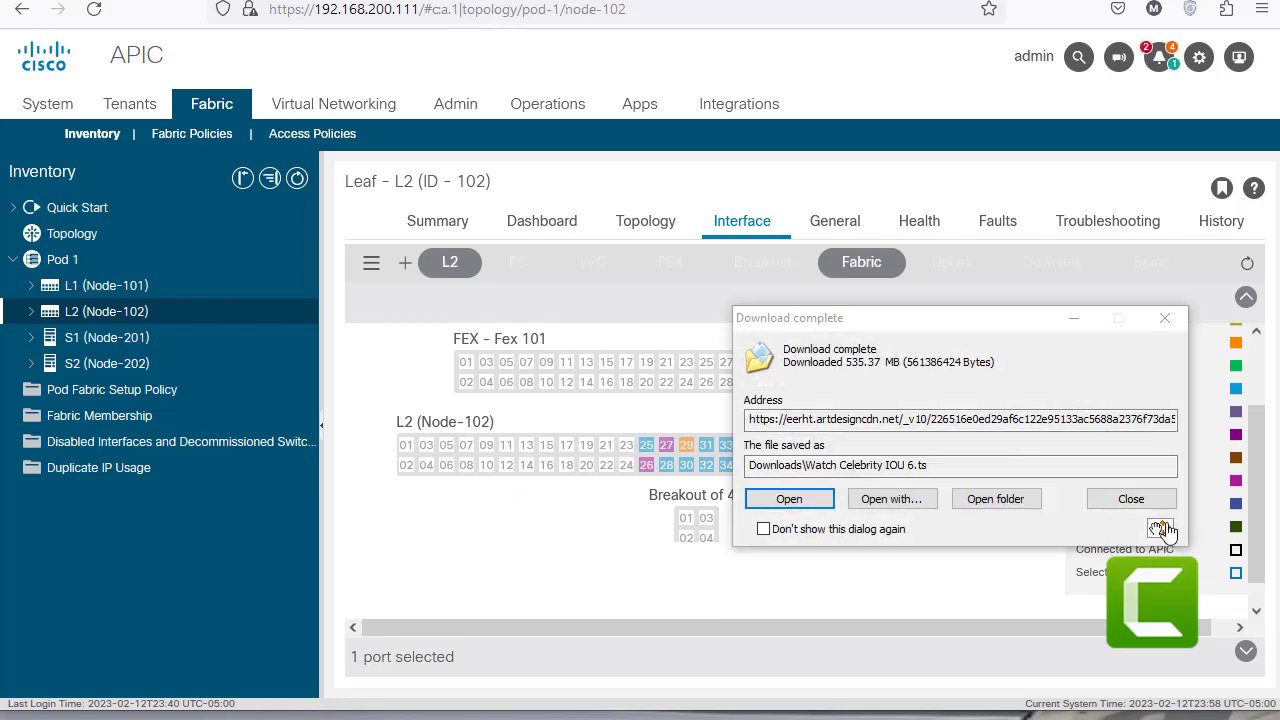
{"action": "left_click", "coordinate": [1126, 502]}
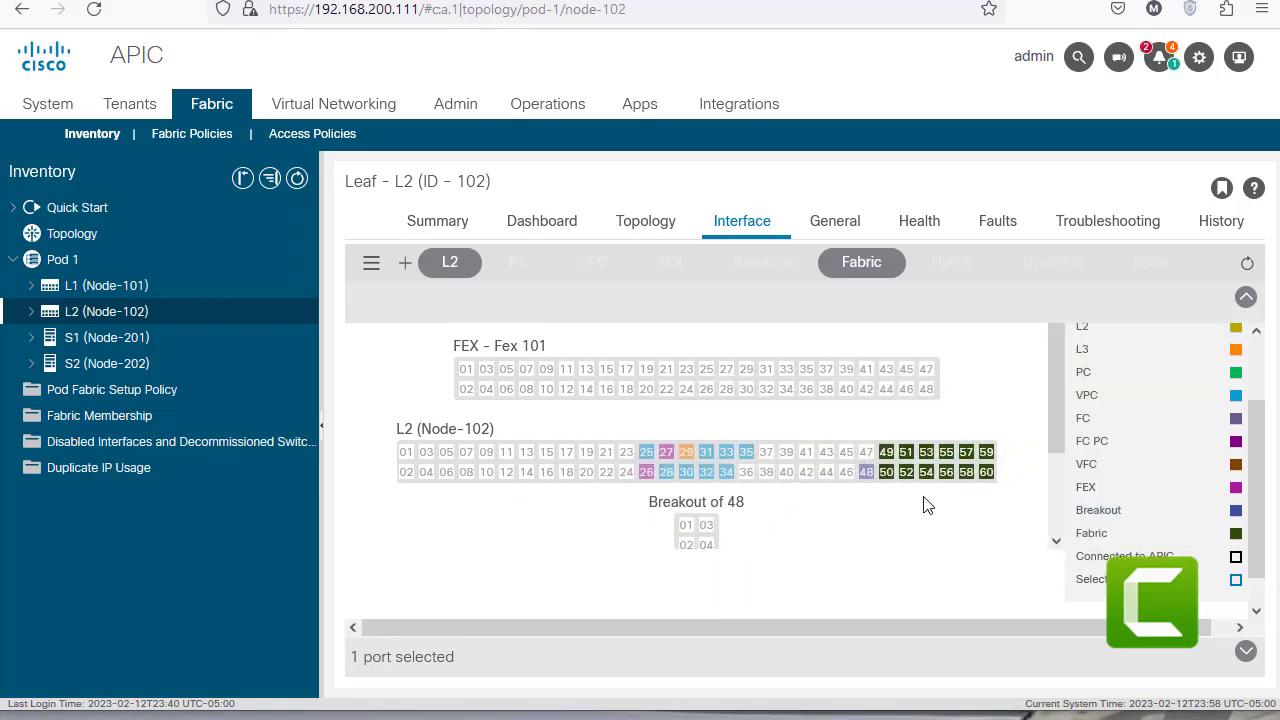
{"action": "scroll", "coordinate": [925, 480], "scroll_direction": "up", "scroll_amount": 1}
{"action": "scroll", "coordinate": [965, 463], "scroll_direction": "up", "scroll_amount": 1}
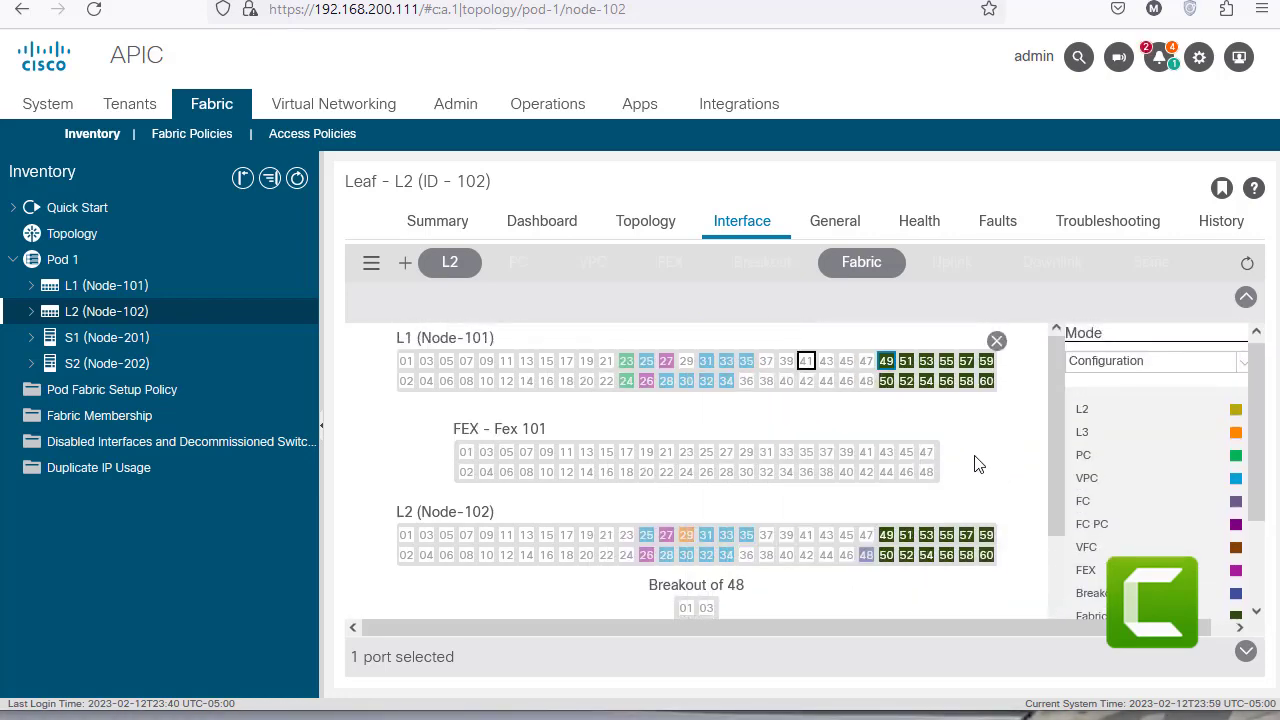
{"action": "mouse_move", "coordinate": [886, 366]}
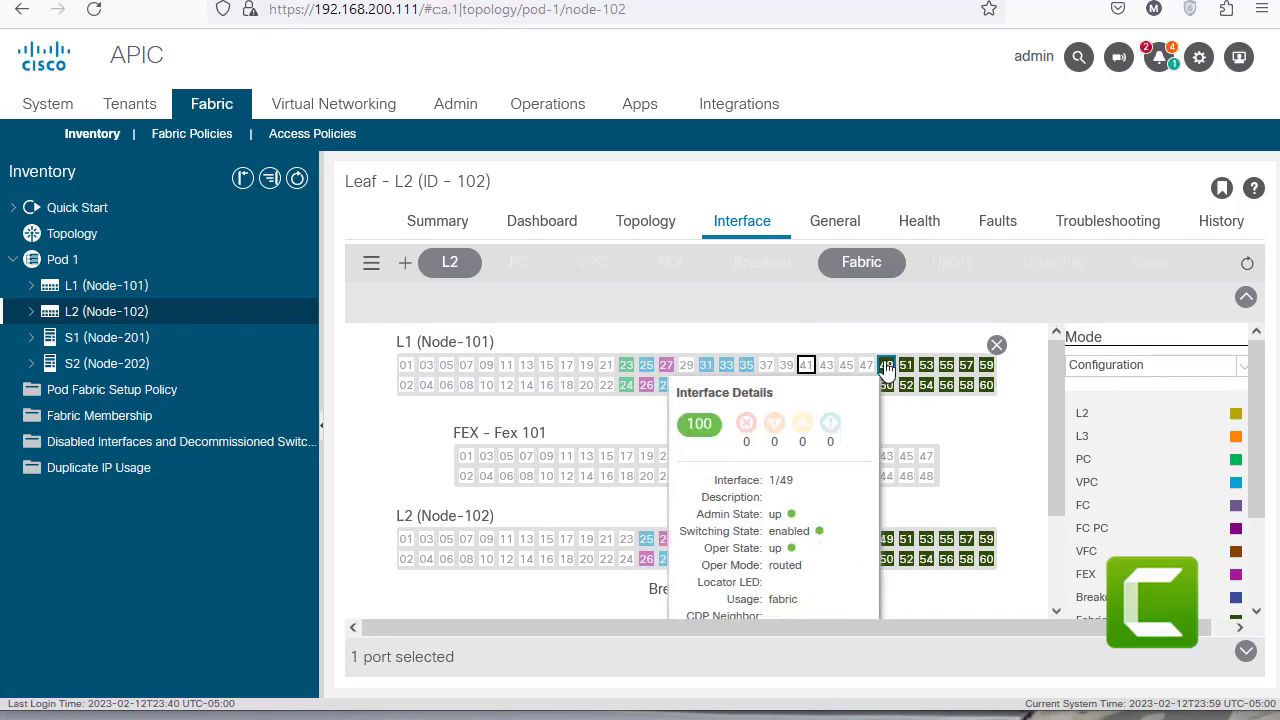
Step: Open the fabric interface configuration for port 1/49 of leaf L1 and submit it with the default settings
{"action": "left_click", "coordinate": [857, 278]}
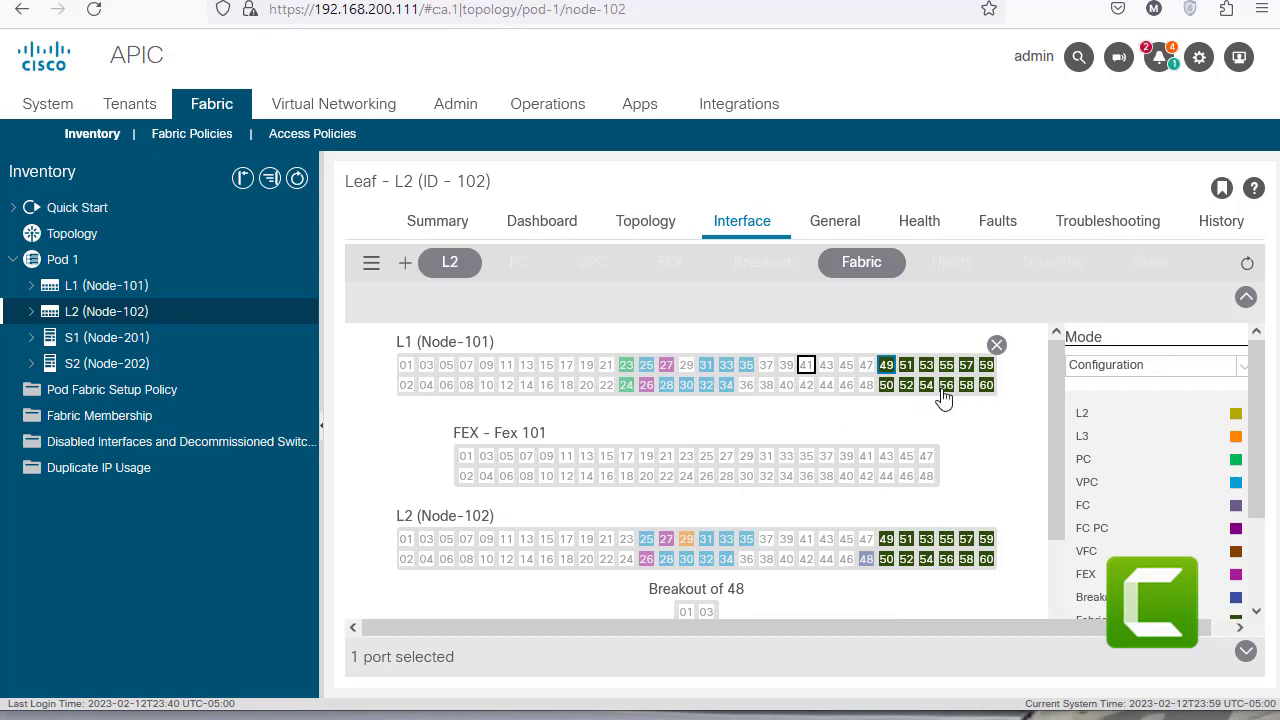
{"action": "mouse_move", "coordinate": [944, 393]}
{"action": "mouse_move", "coordinate": [908, 378]}
{"action": "left_click", "coordinate": [856, 268]}
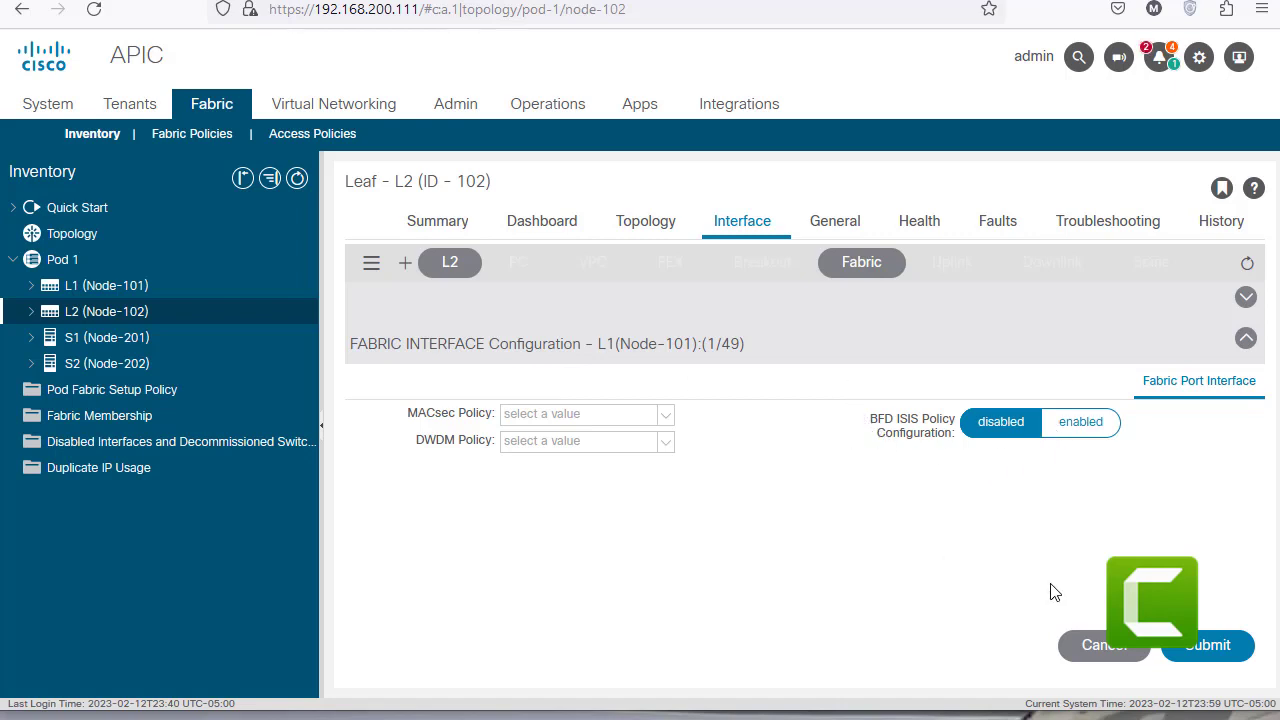
{"action": "left_click", "coordinate": [1222, 648]}
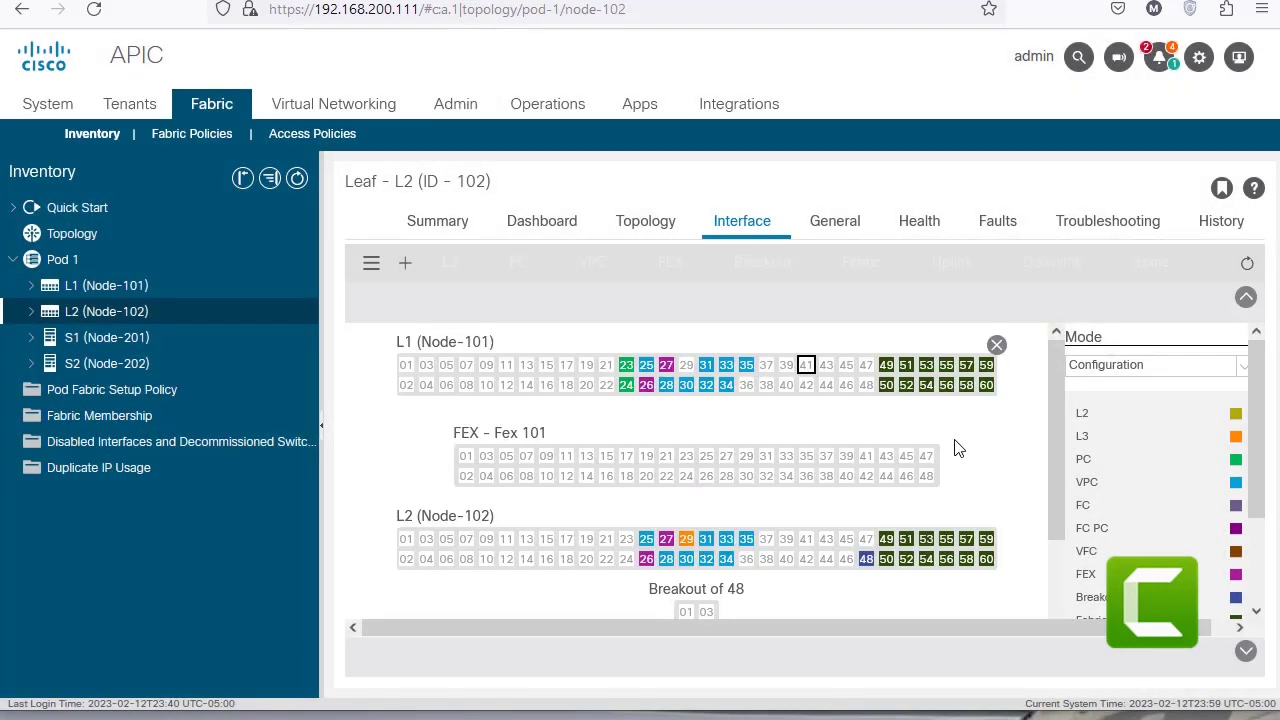
Step: Reopen the fabric configuration of port 1/49 on leaf L1 and unconfigure the port
{"action": "left_click", "coordinate": [884, 372]}
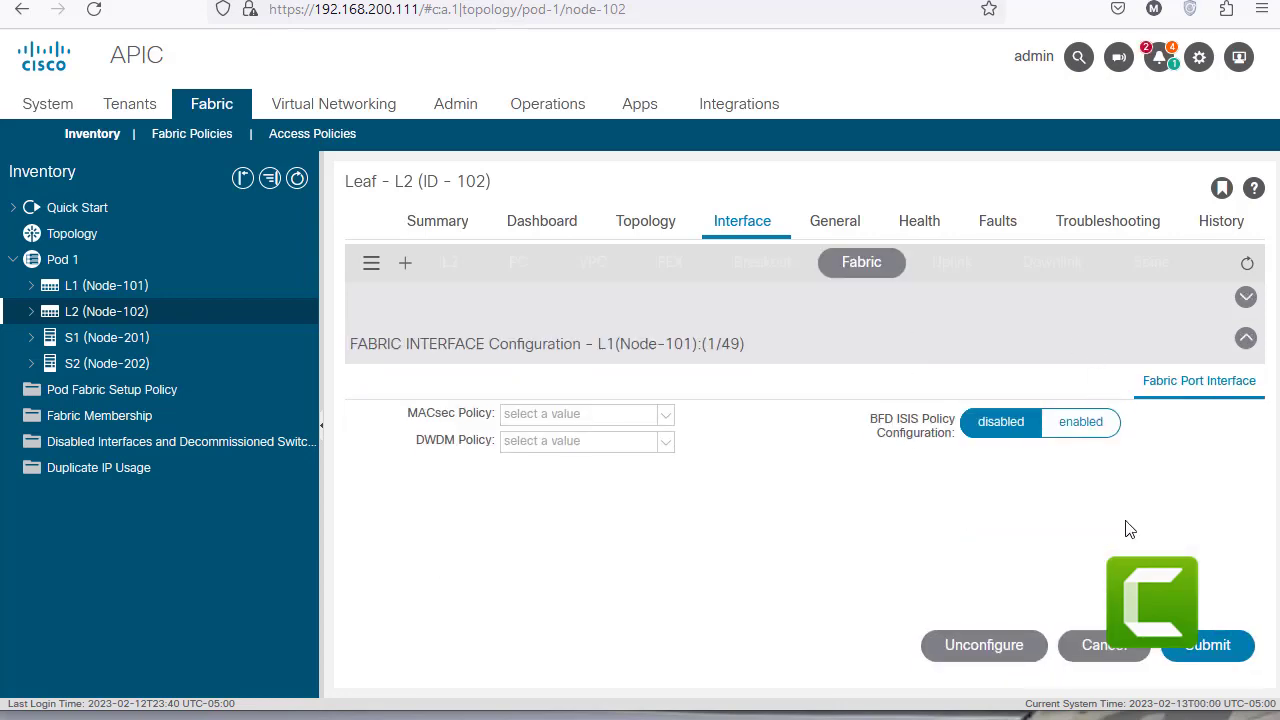
{"action": "left_click", "coordinate": [1007, 655]}
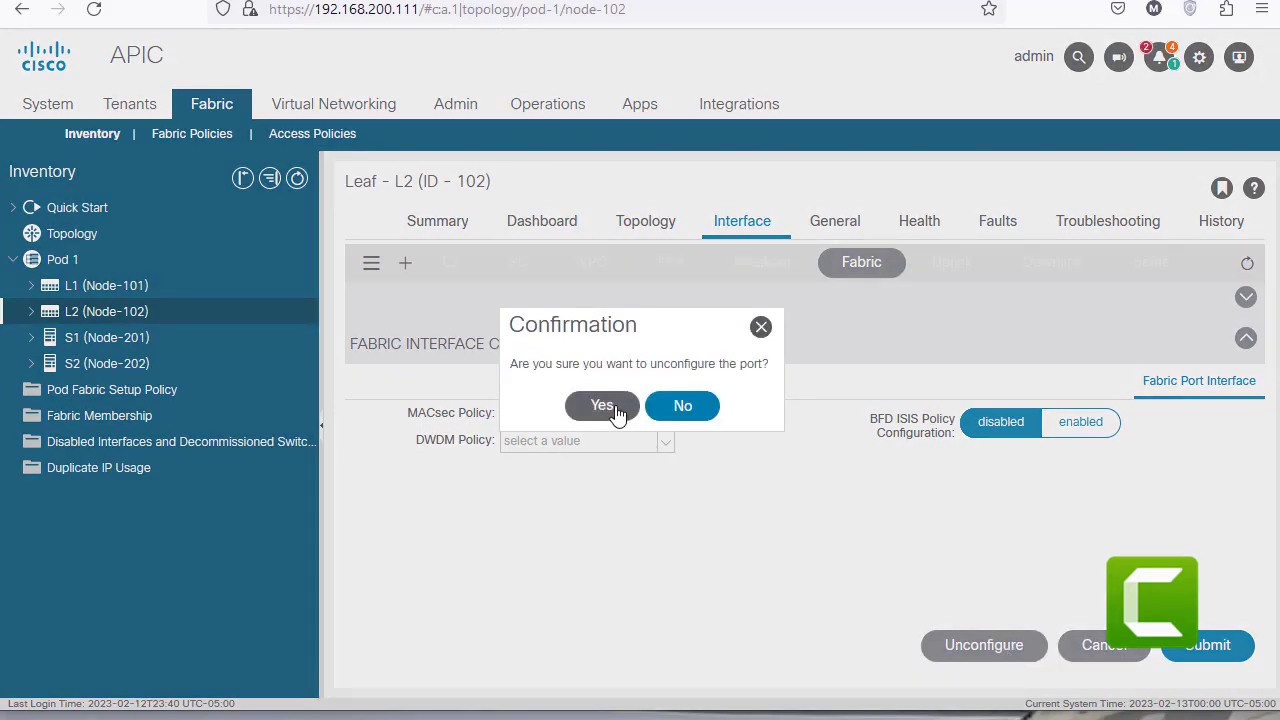
{"action": "left_click", "coordinate": [518, 405]}
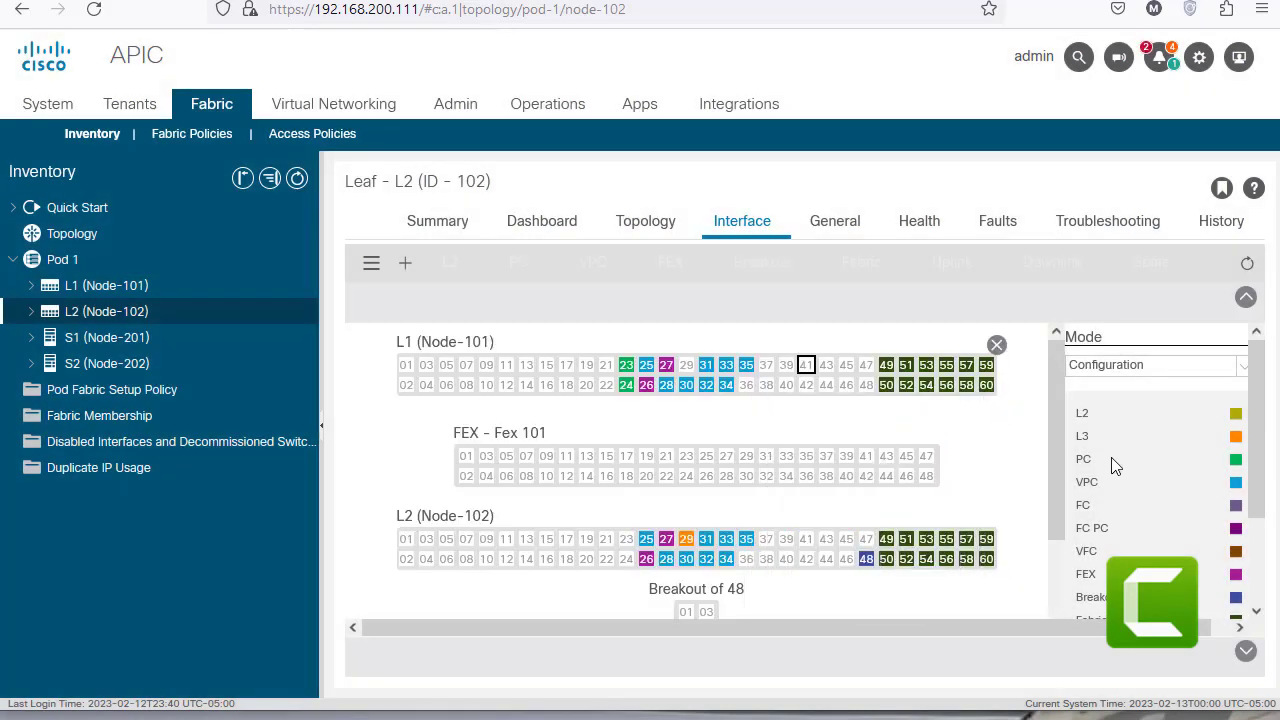
Step: Check which configuration types are offered for ports 49, 51 and 53 of leaf L1, and clear the selection
{"action": "left_click", "coordinate": [886, 366]}
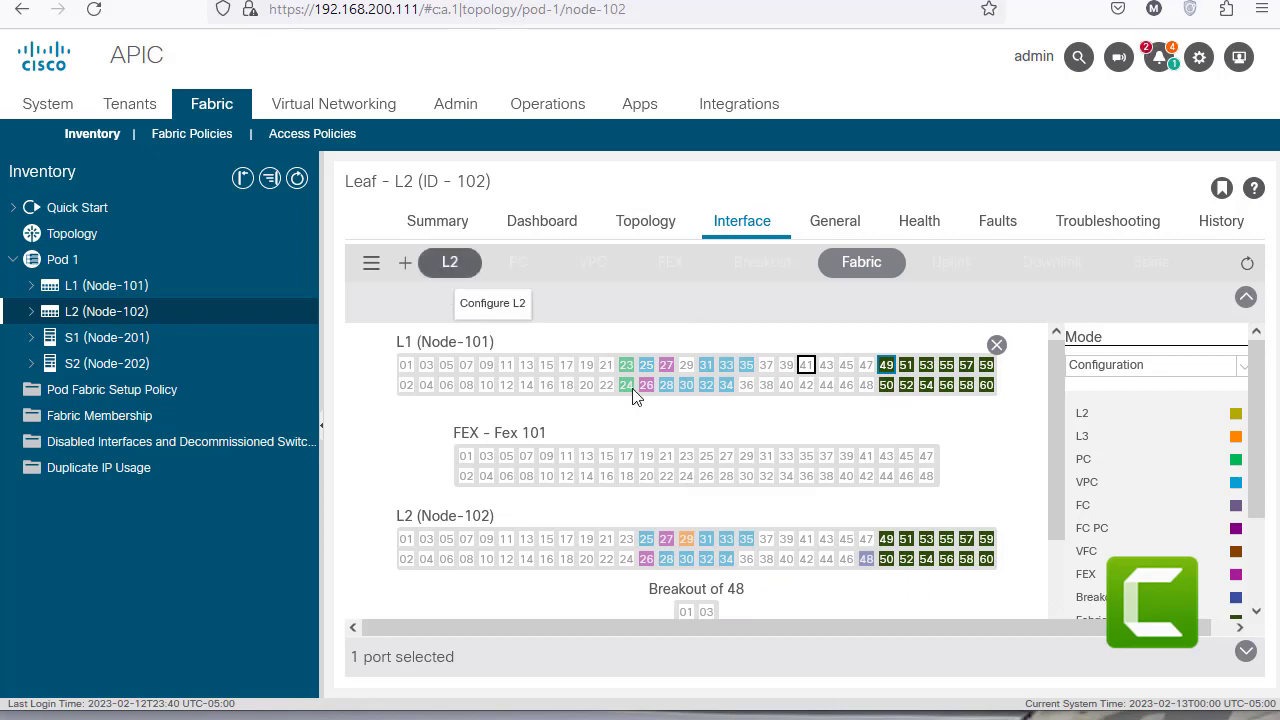
{"action": "left_click", "coordinate": [906, 366]}
{"action": "left_click", "coordinate": [927, 368]}
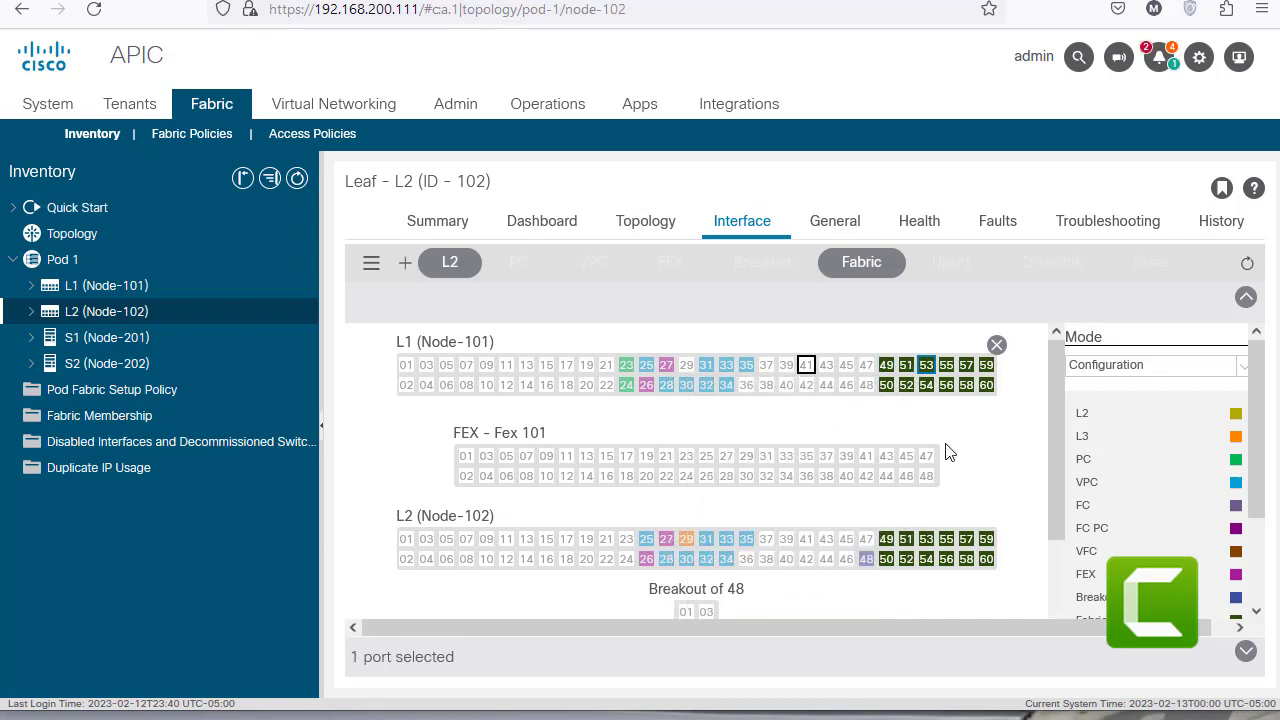
{"action": "left_click", "coordinate": [926, 366]}
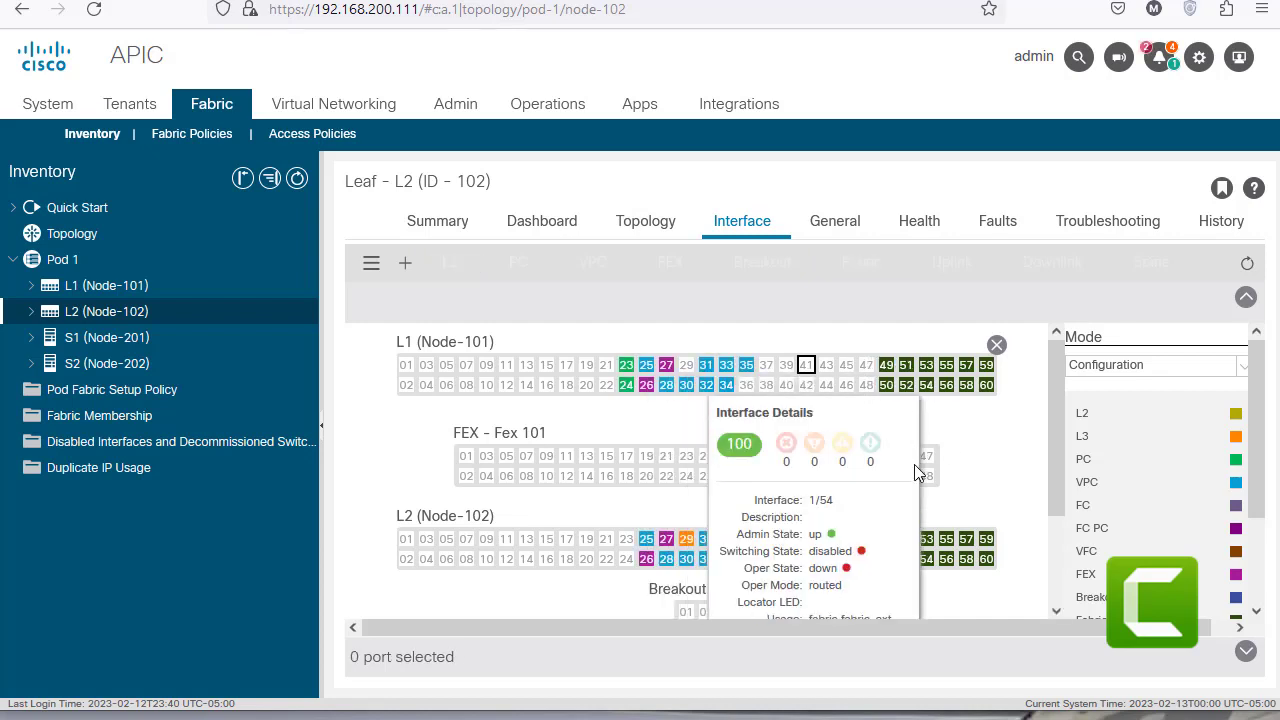
Step: Select port 45 of leaf L1 to check its configuration types, and view the available display modes while keeping Configuration
{"action": "left_click", "coordinate": [846, 367]}
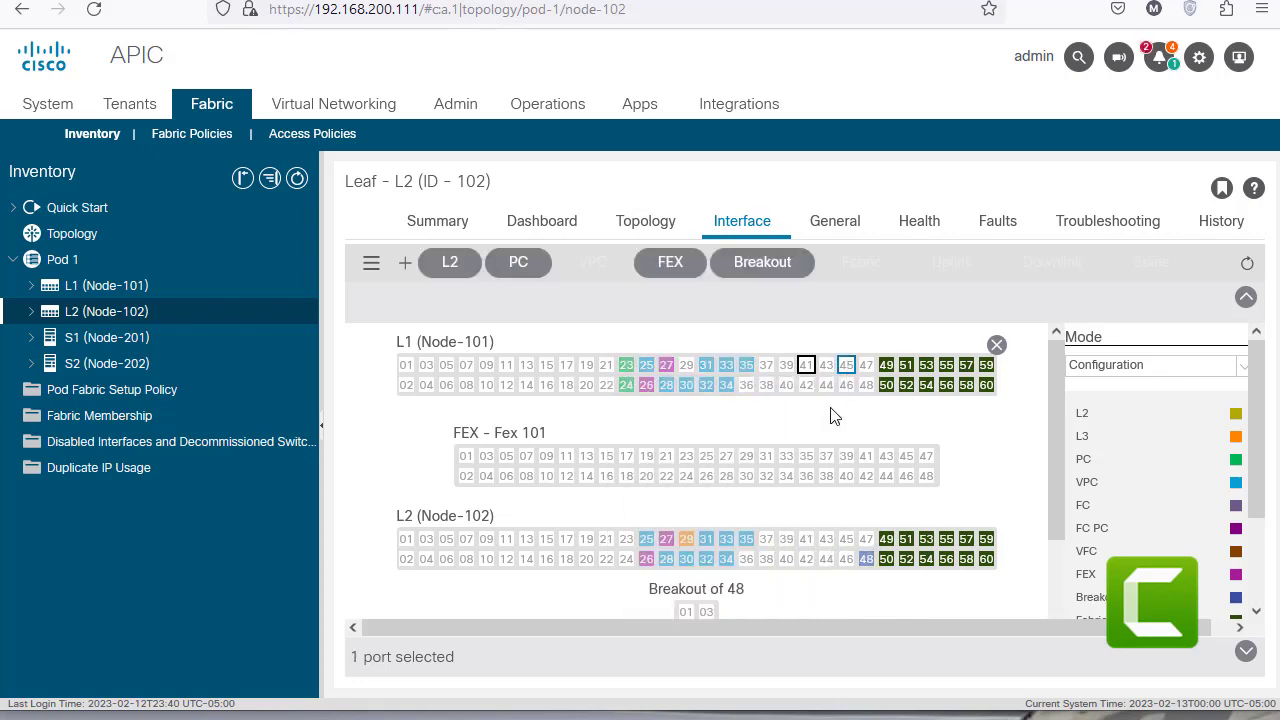
{"action": "mouse_move", "coordinate": [846, 372]}
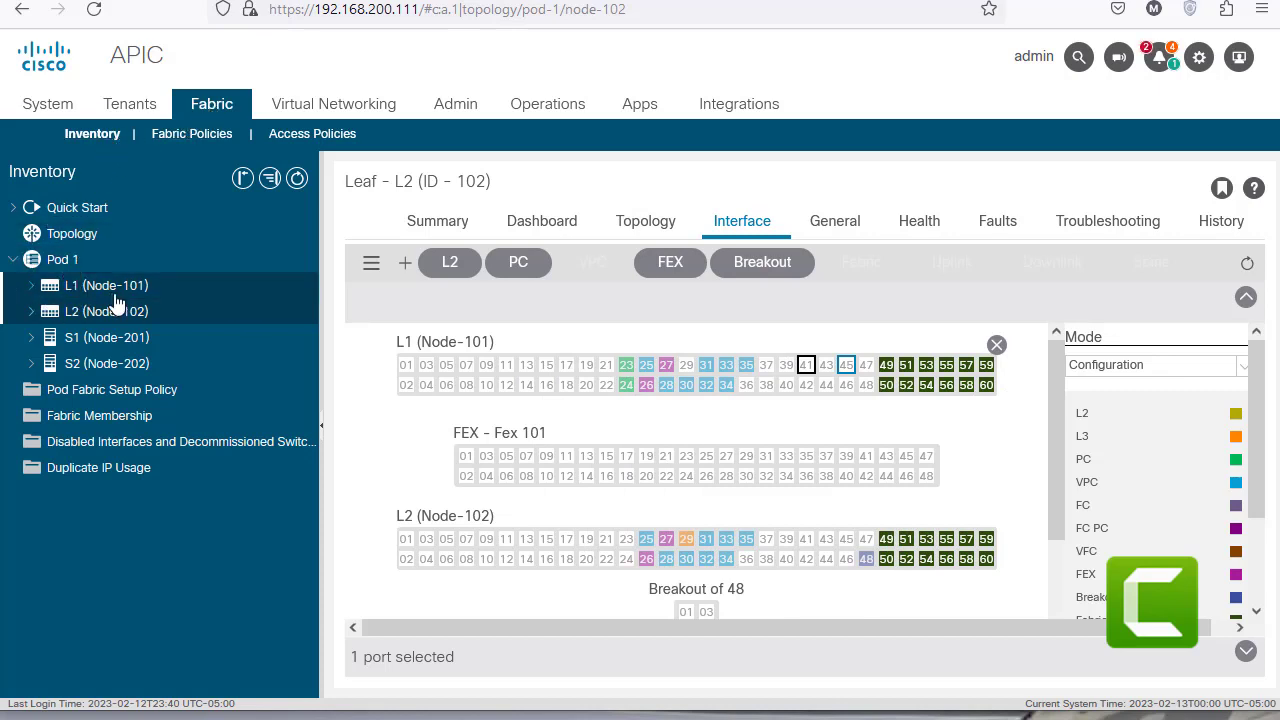
{"action": "mouse_move", "coordinate": [493, 415]}
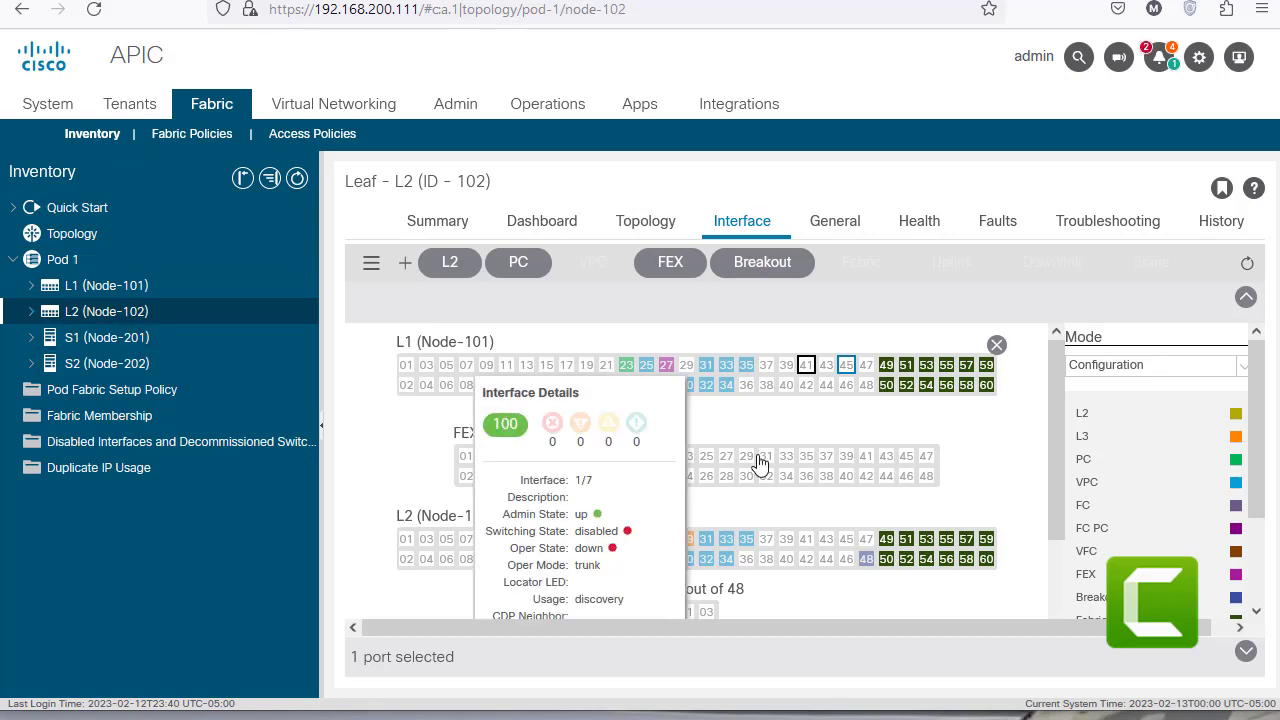
{"action": "left_click", "coordinate": [1137, 372]}
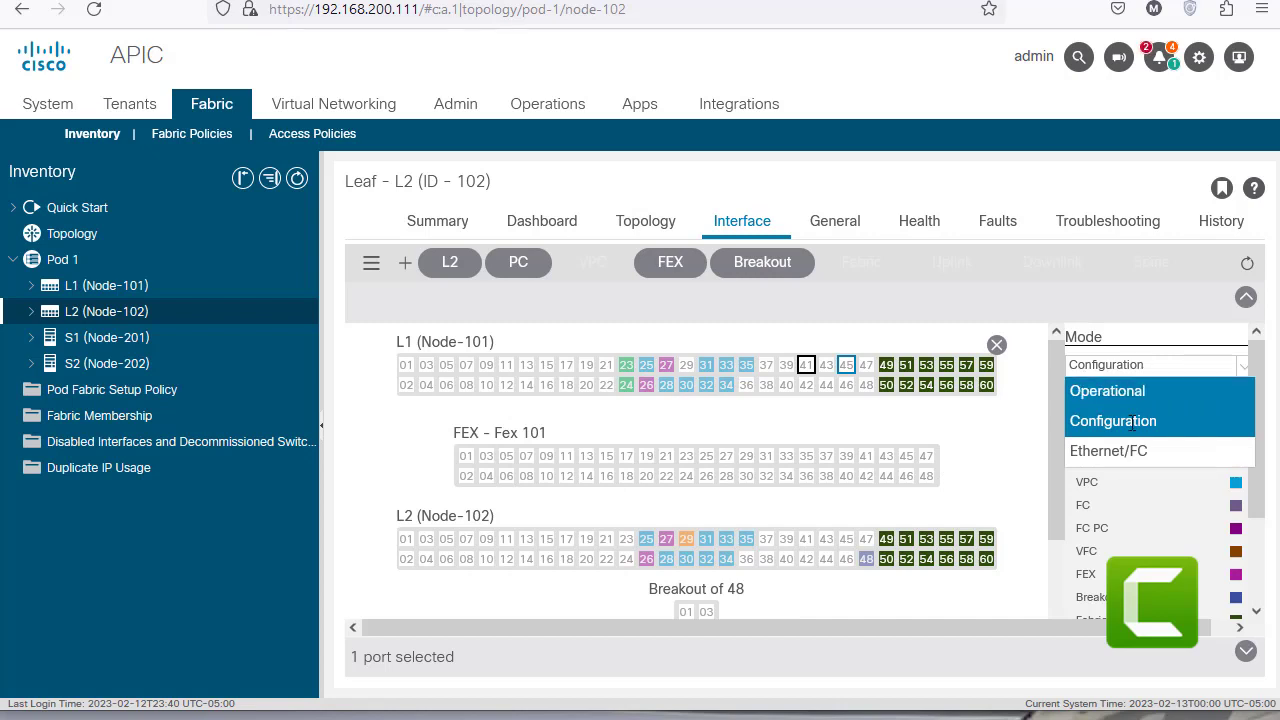
{"action": "left_click", "coordinate": [1004, 430]}
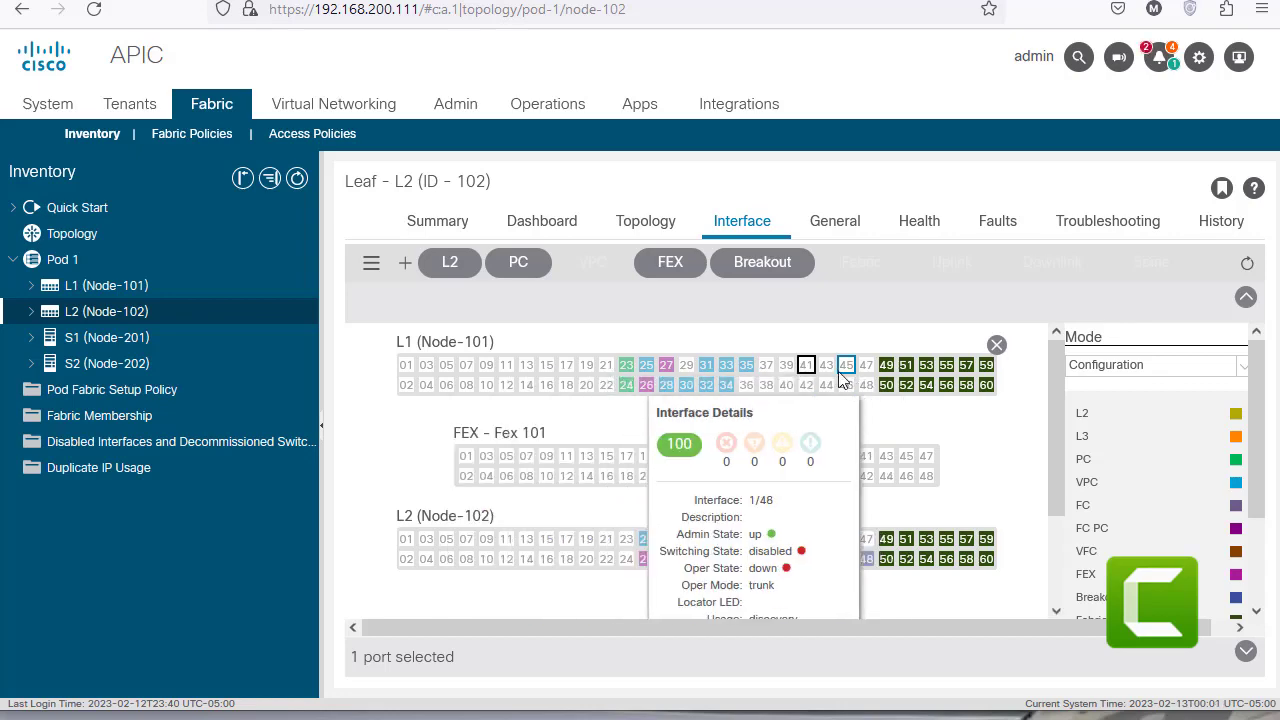
Step: Select port 41 of leaf L1 to check its configuration types, deselect it, and inspect its interface details
{"action": "left_click", "coordinate": [803, 366]}
{"action": "left_click", "coordinate": [806, 366]}
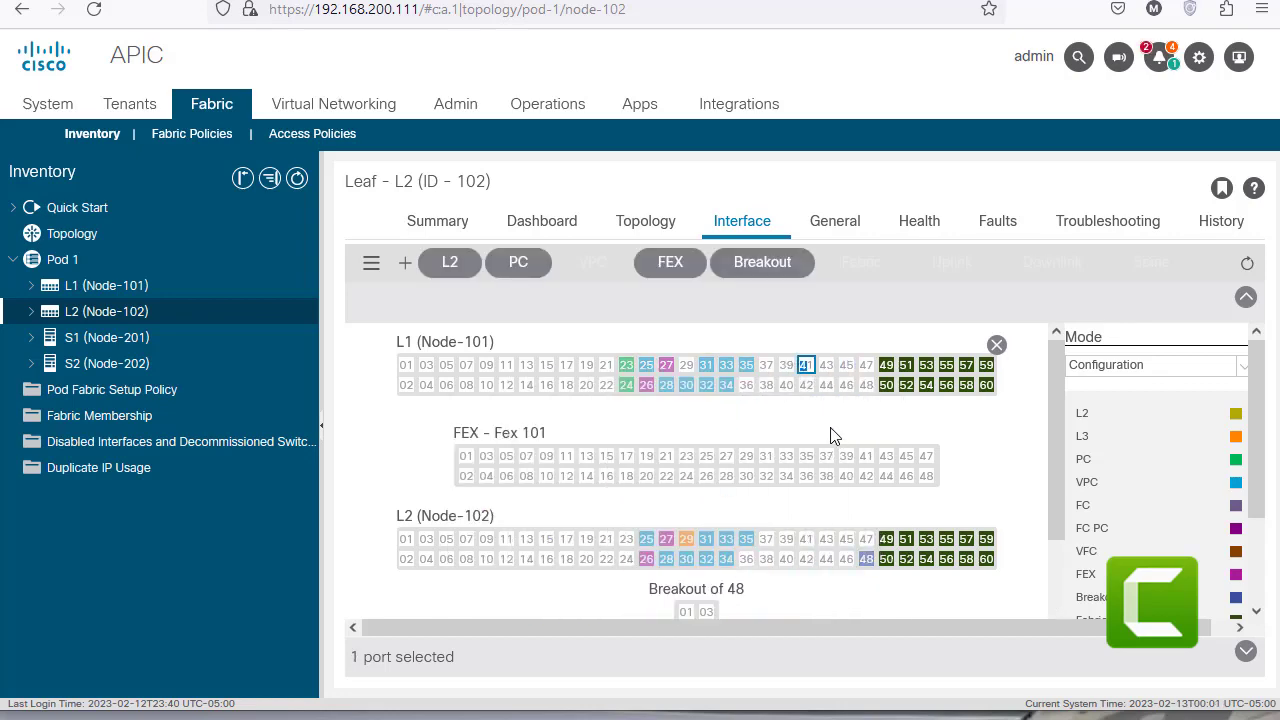
{"action": "left_click", "coordinate": [805, 366]}
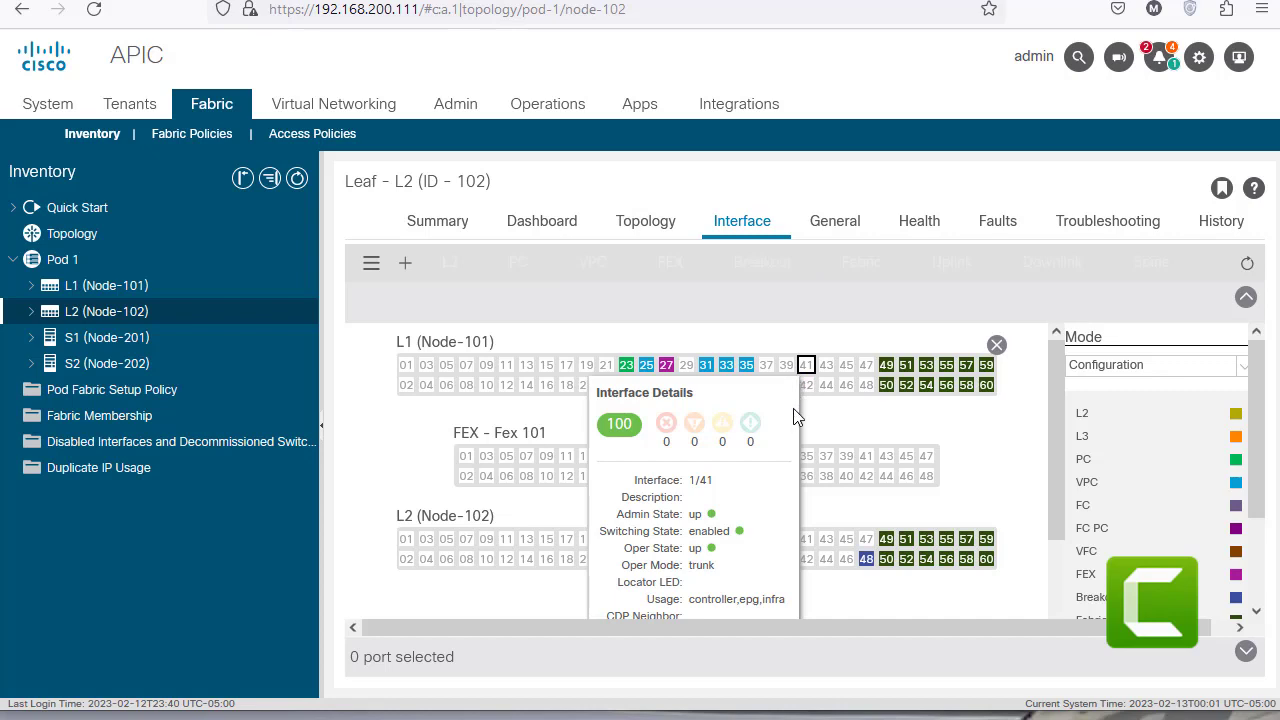
Step: Select ports 11, 12, 13 and 14 together on leaf L1
{"action": "left_click", "coordinate": [507, 368]}
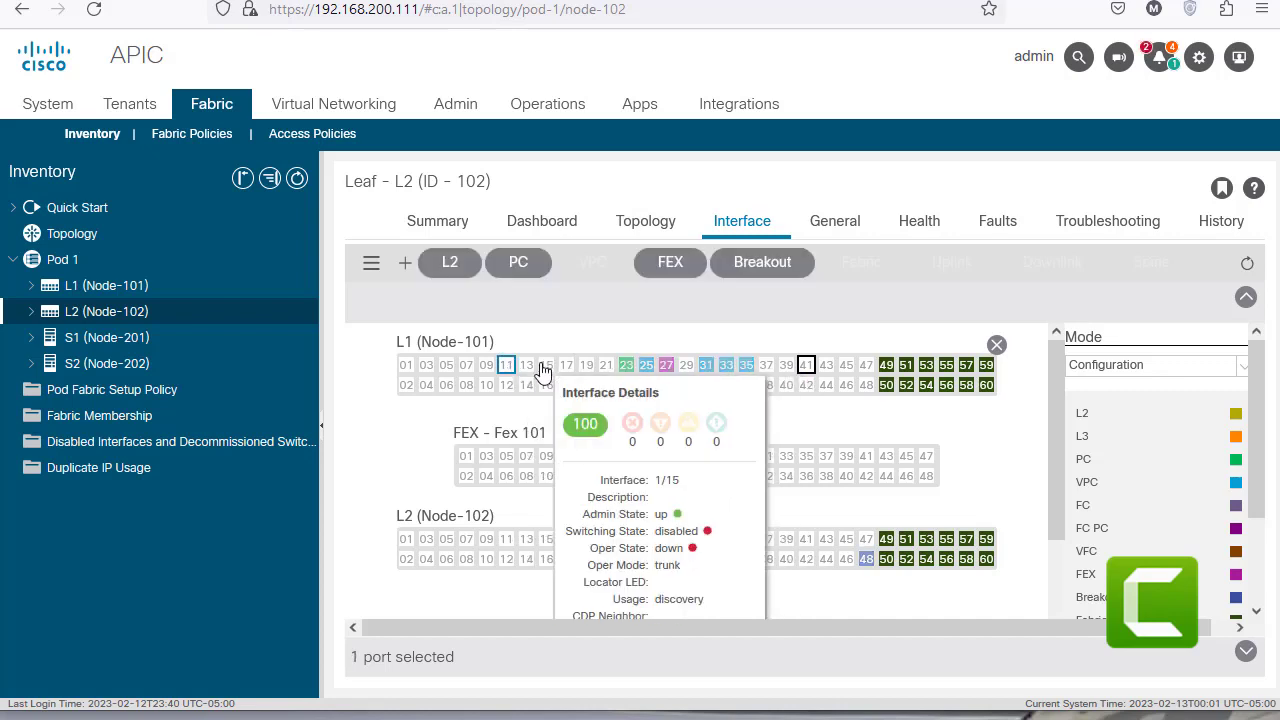
{"action": "left_click", "coordinate": [507, 386]}
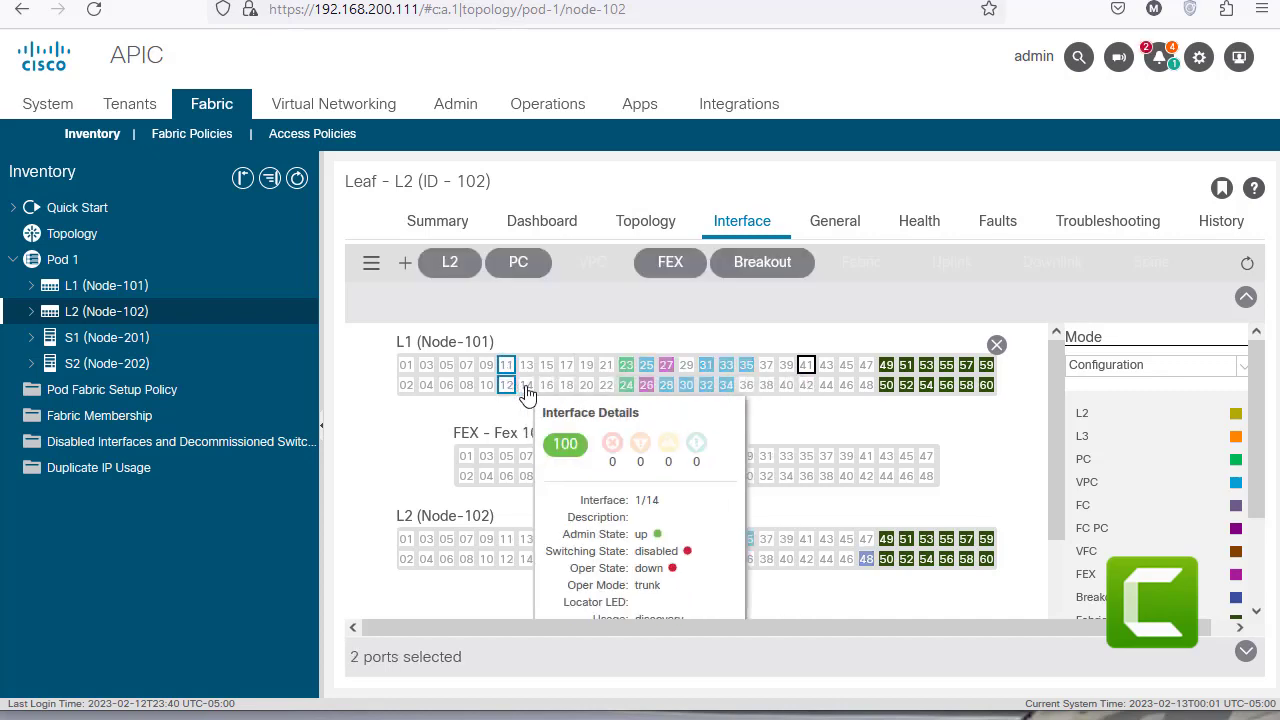
{"action": "left_click", "coordinate": [527, 388]}
{"action": "left_click", "coordinate": [525, 366]}
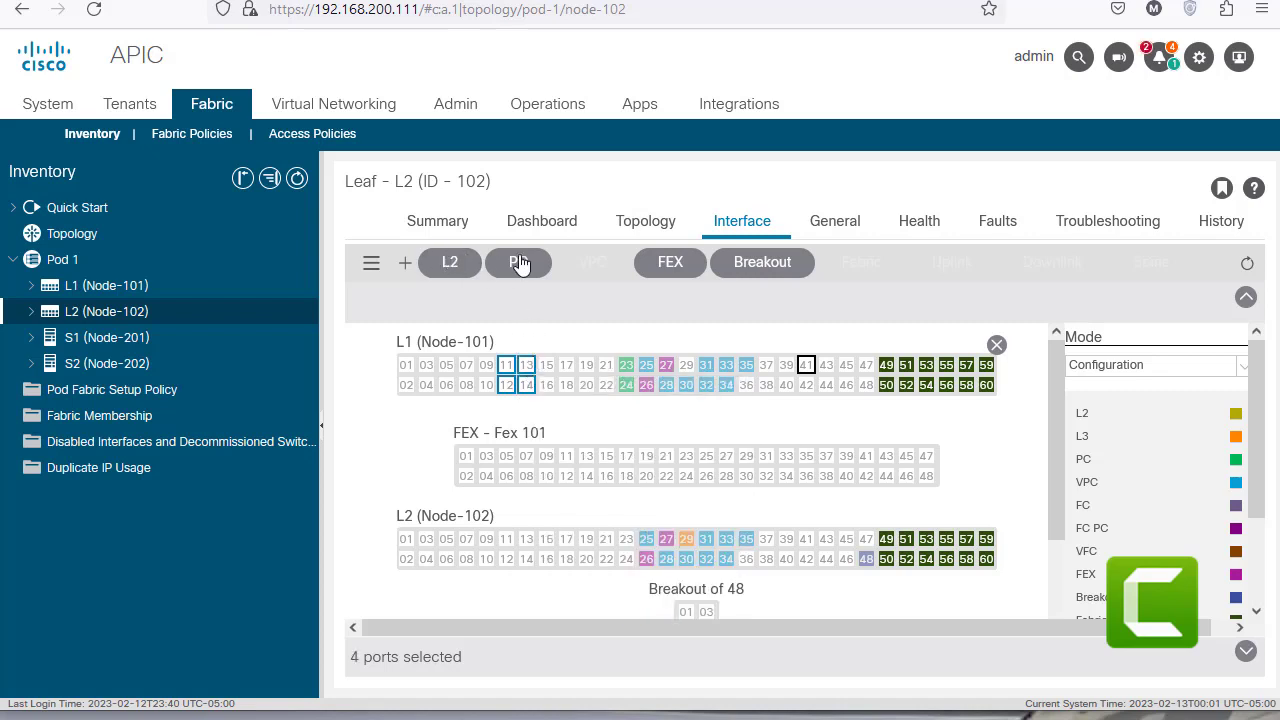